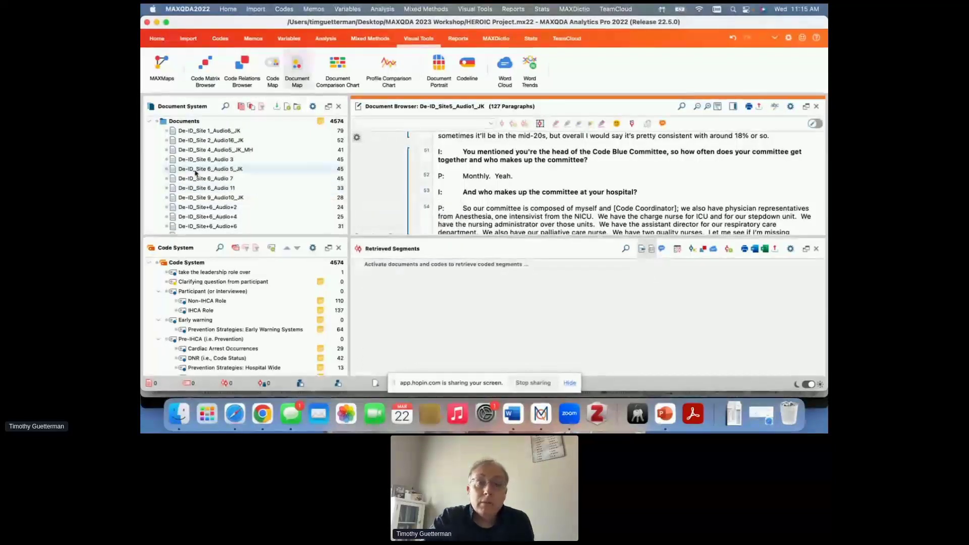
- Open MAXMaps, then reposition and enlarge its window to give the map canvas more room
{"action": "left_click", "coordinate": [165, 71]}
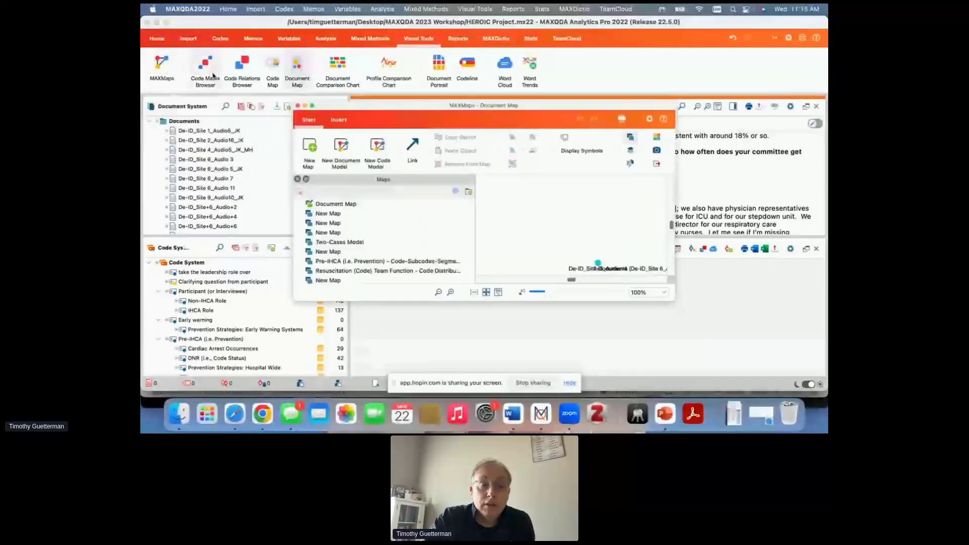
{"action": "left_click_drag", "start_coordinate": [431, 112], "coordinate": [431, 52]}
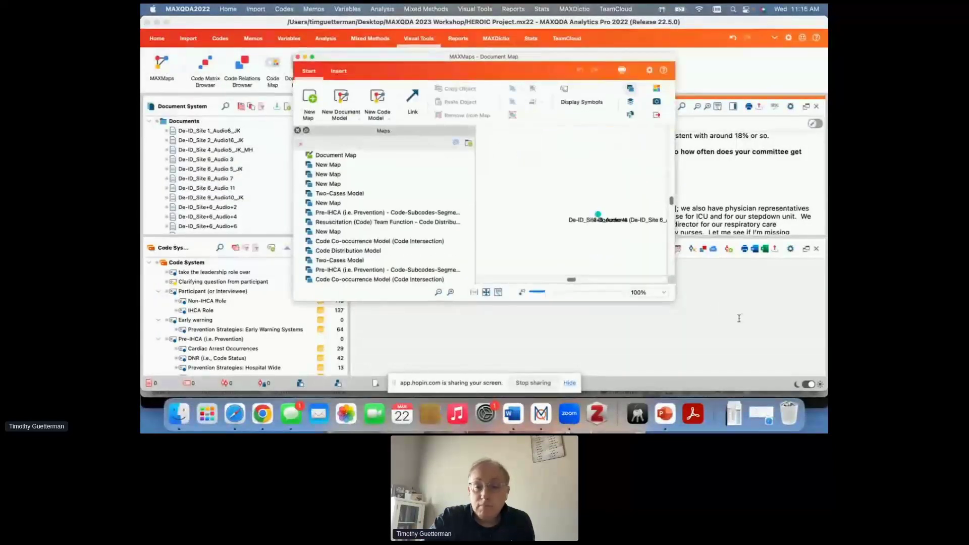
{"action": "left_click_drag", "start_coordinate": [676, 300], "coordinate": [774, 362]}
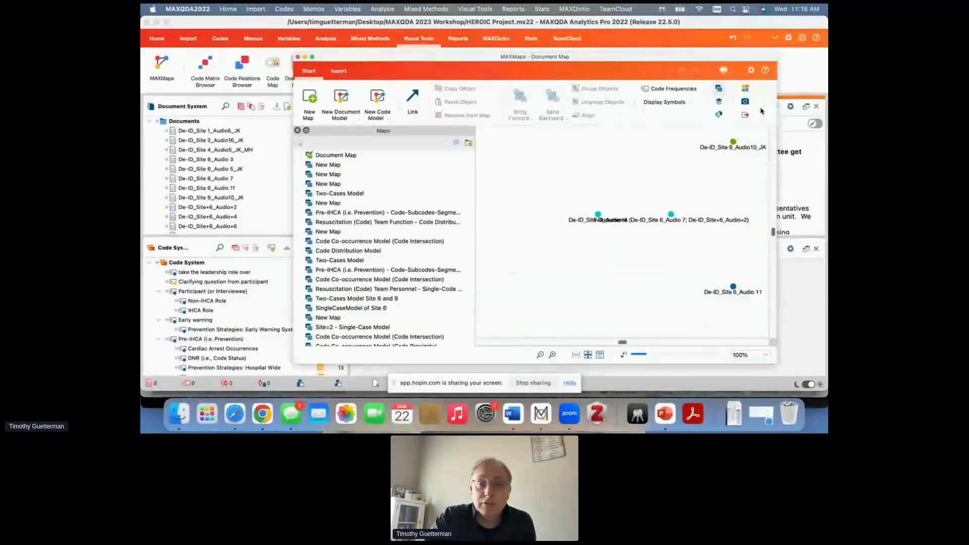
{"action": "left_click_drag", "start_coordinate": [696, 57], "coordinate": [681, 47]}
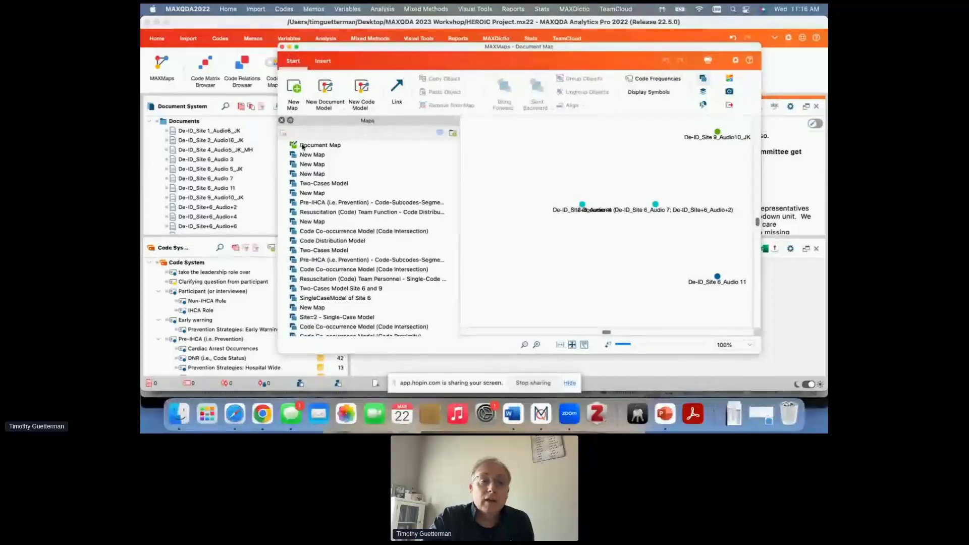
- Create a new blank map named "Map of codes"
{"action": "left_click", "coordinate": [294, 88]}
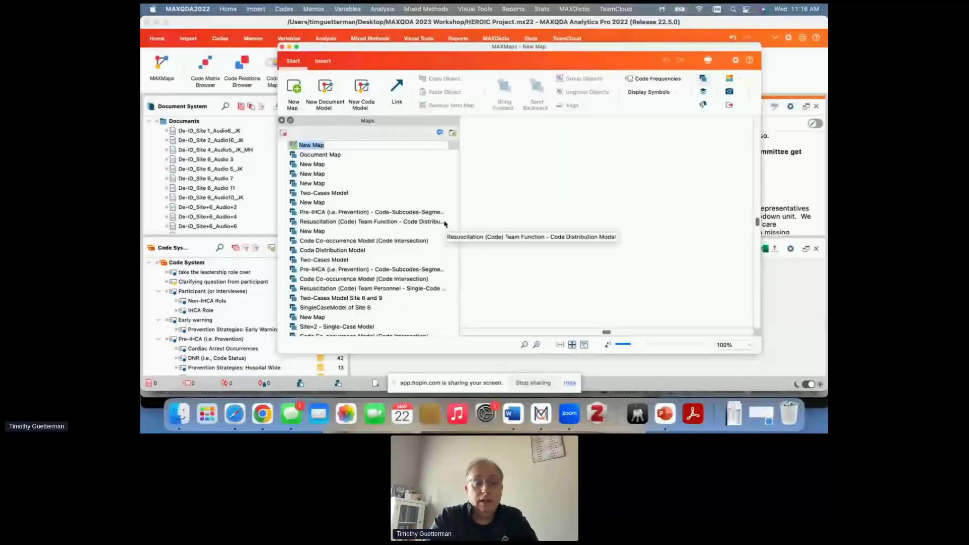
{"action": "type", "text": "Map of codes"}
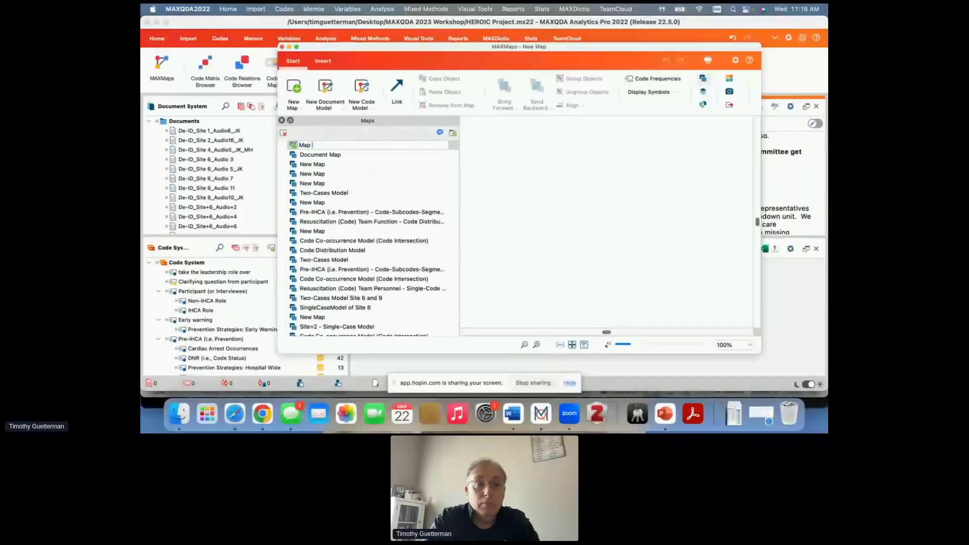
{"action": "key", "text": "Return"}
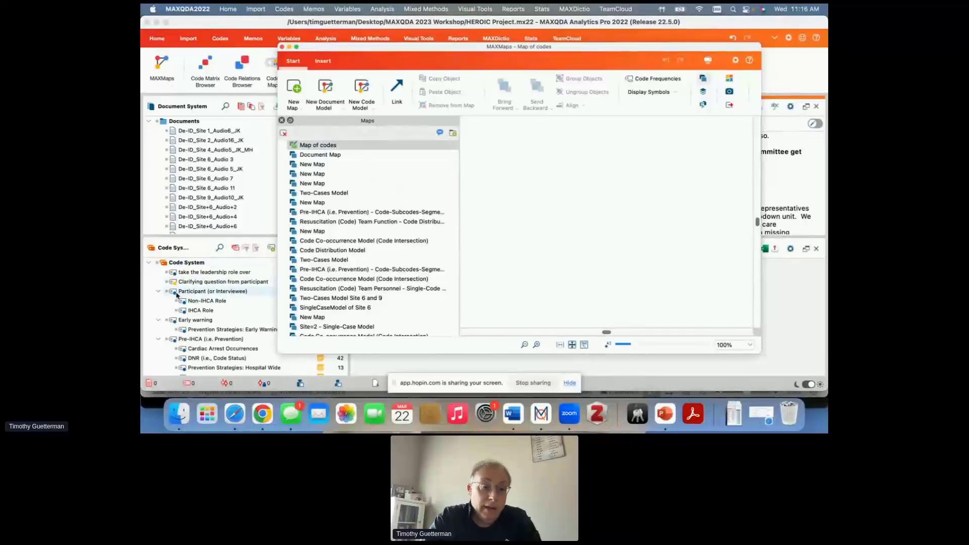
- Add the codes Non-IHCA Role, IHCA Role and Cardiac Arrest Occurrences to the map in a triangular arrangement
{"action": "left_click_drag", "start_coordinate": [187, 301], "coordinate": [652, 188]}
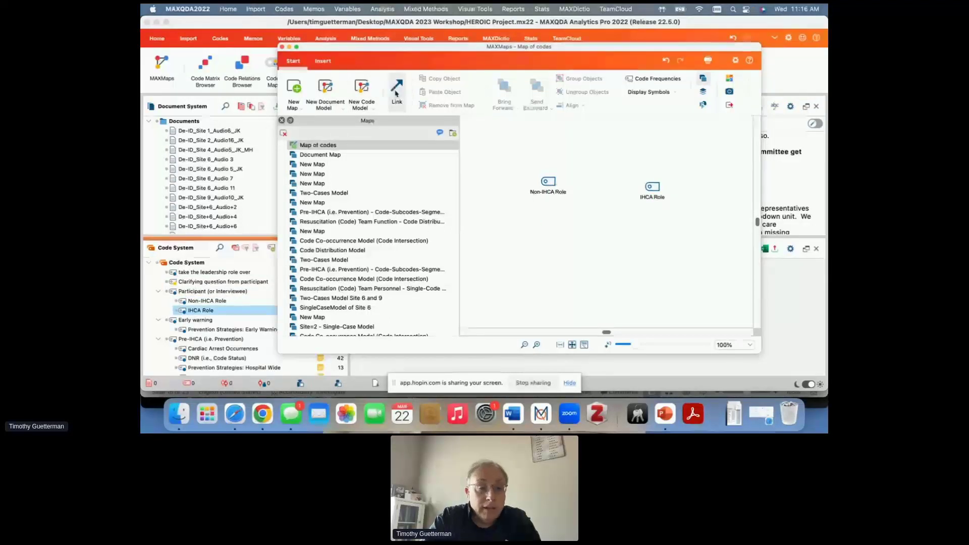
{"action": "left_click", "coordinate": [209, 331]}
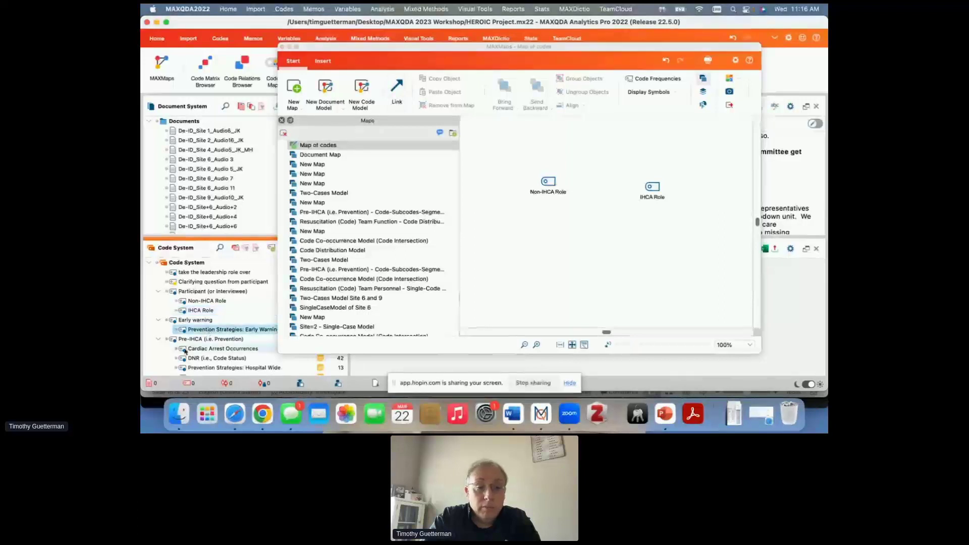
{"action": "left_click_drag", "start_coordinate": [222, 348], "coordinate": [593, 246]}
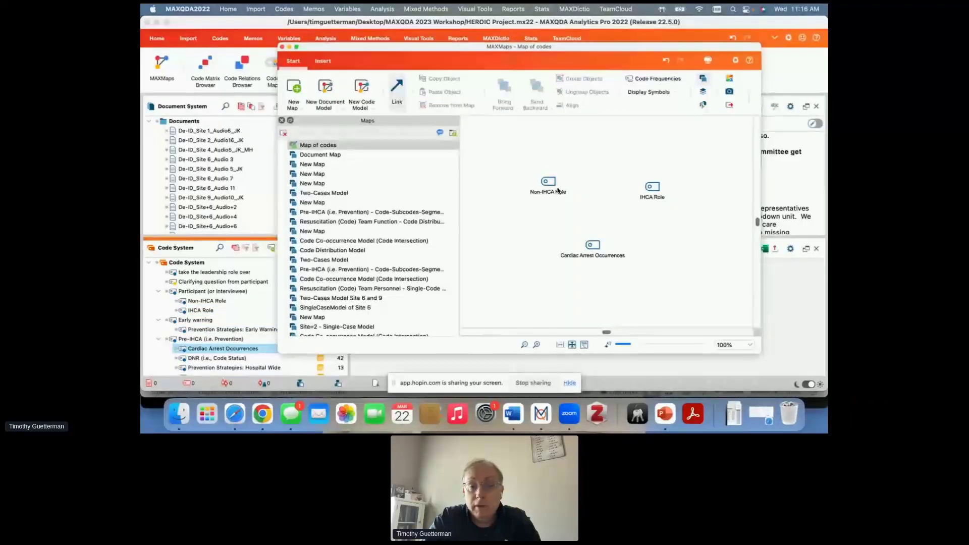
- Link Non-IHCA Role to both IHCA Role and Cardiac Arrest Occurrences, and shift IHCA Role slightly to level its link
{"action": "left_click_drag", "start_coordinate": [550, 183], "coordinate": [656, 191]}
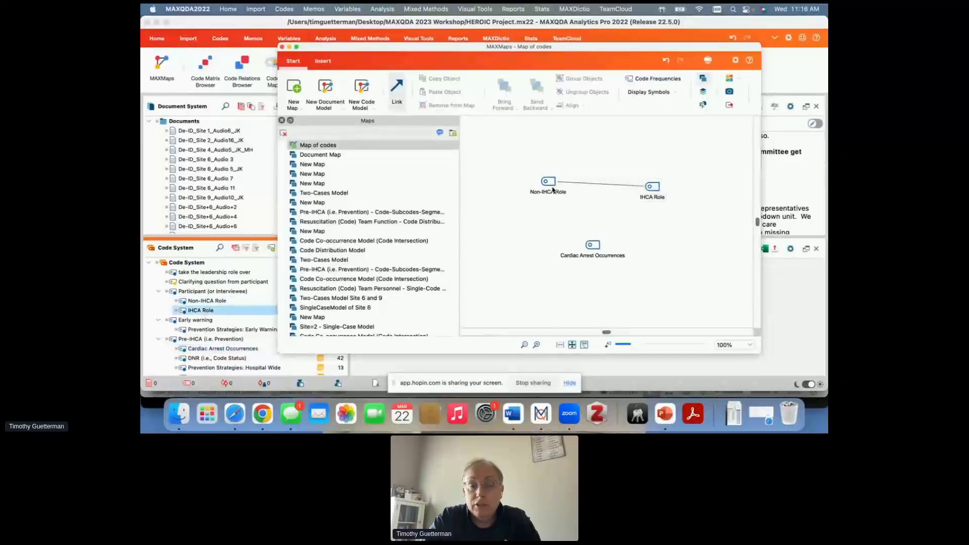
{"action": "left_click_drag", "start_coordinate": [555, 185], "coordinate": [583, 244]}
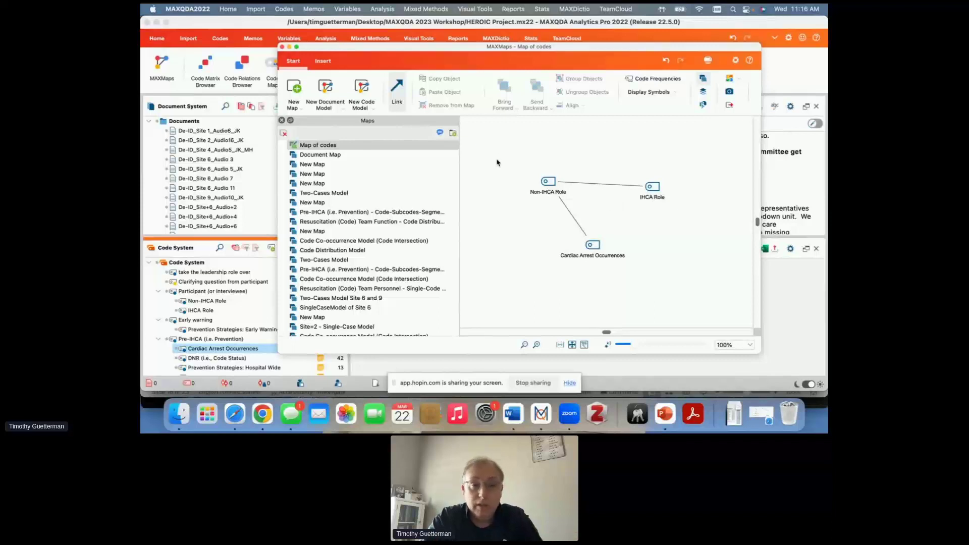
{"action": "left_click", "coordinate": [566, 208]}
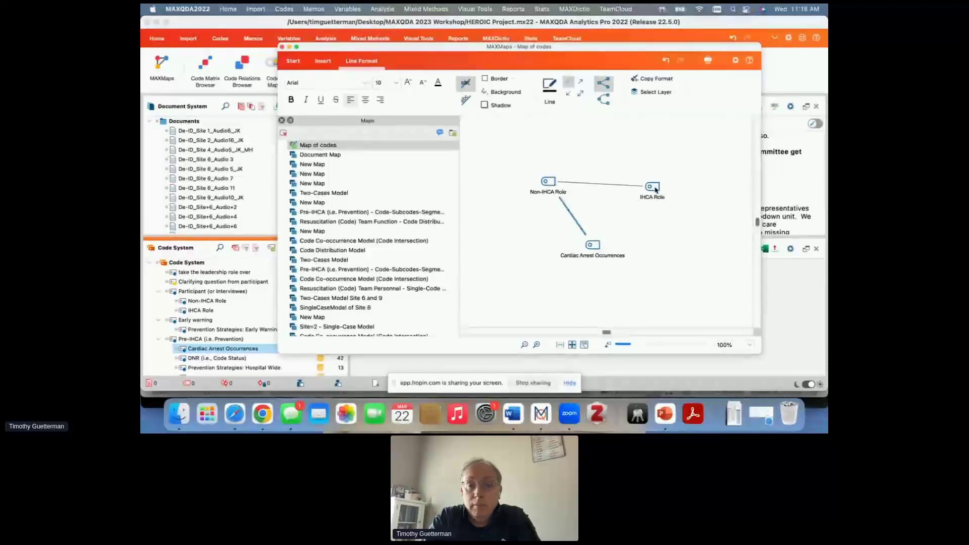
{"action": "left_click", "coordinate": [655, 189]}
{"action": "left_click_drag", "start_coordinate": [655, 190], "coordinate": [646, 183]}
{"action": "left_click", "coordinate": [593, 215]}
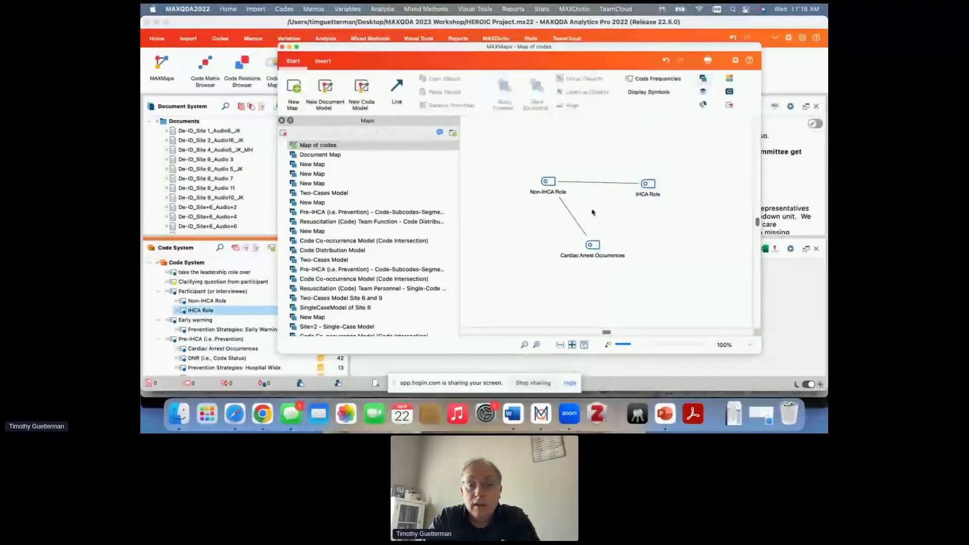
- Make the link between Non-IHCA Role and IHCA Role a double-headed arrow
{"action": "left_click", "coordinate": [596, 183]}
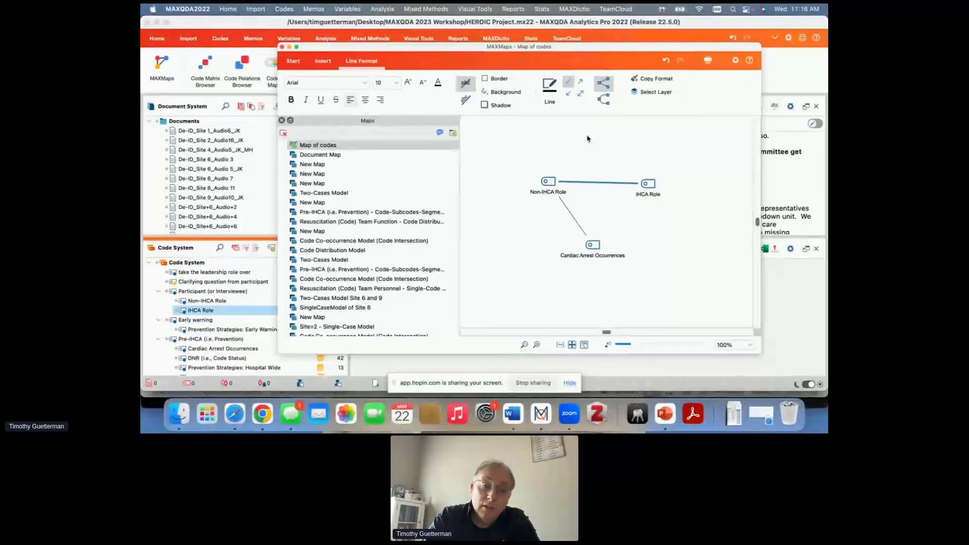
{"action": "left_click", "coordinate": [581, 83]}
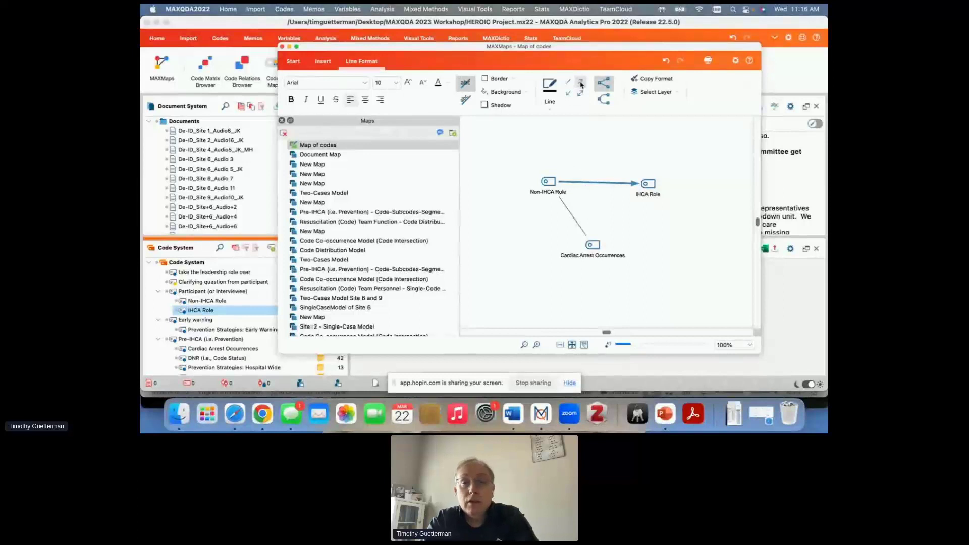
{"action": "left_click", "coordinate": [581, 94]}
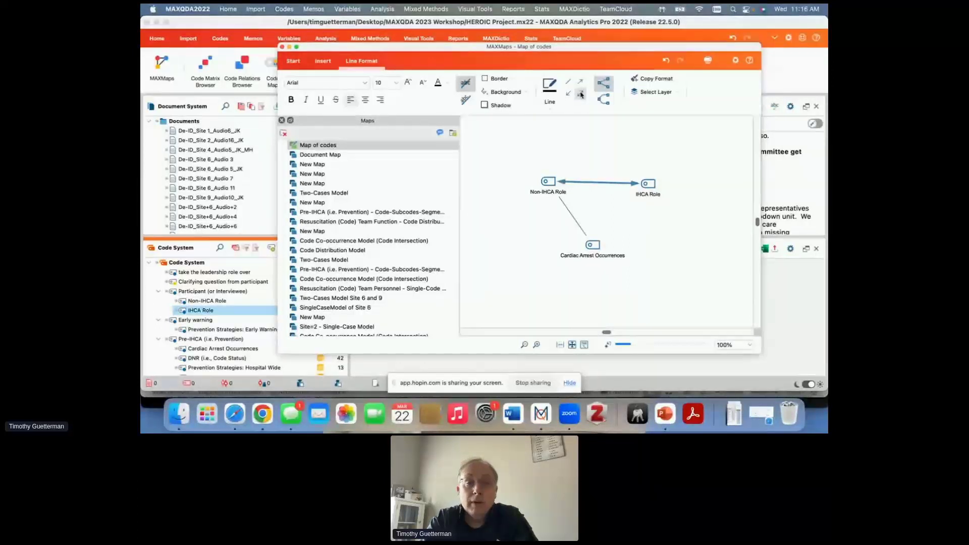
- Examine the line colour, width and dash options for the link between Non-IHCA Role and Cardiac Arrest Occurrences
{"action": "left_click", "coordinate": [567, 211]}
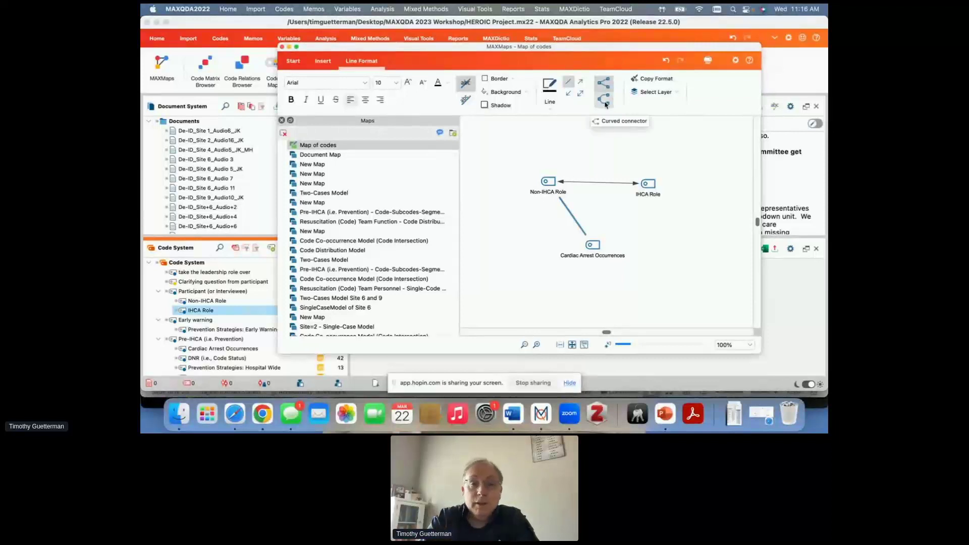
{"action": "left_click", "coordinate": [554, 98]}
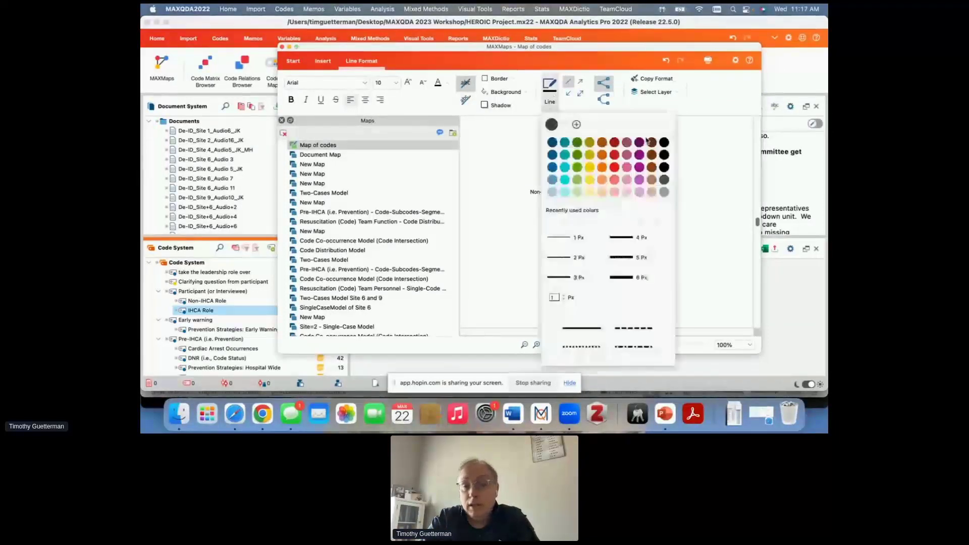
{"action": "left_click", "coordinate": [706, 134]}
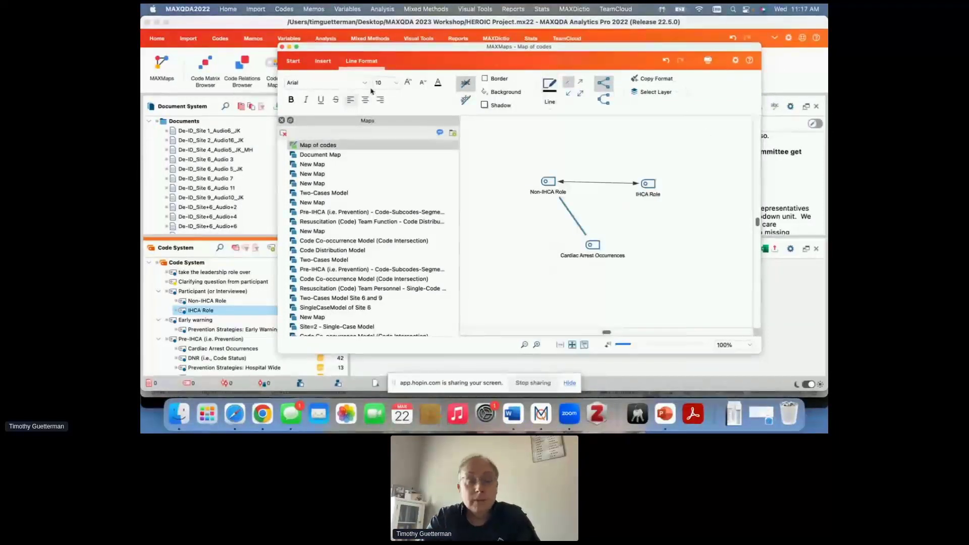
- Review the templates offered for new document models and new code models
{"action": "left_click", "coordinate": [297, 61]}
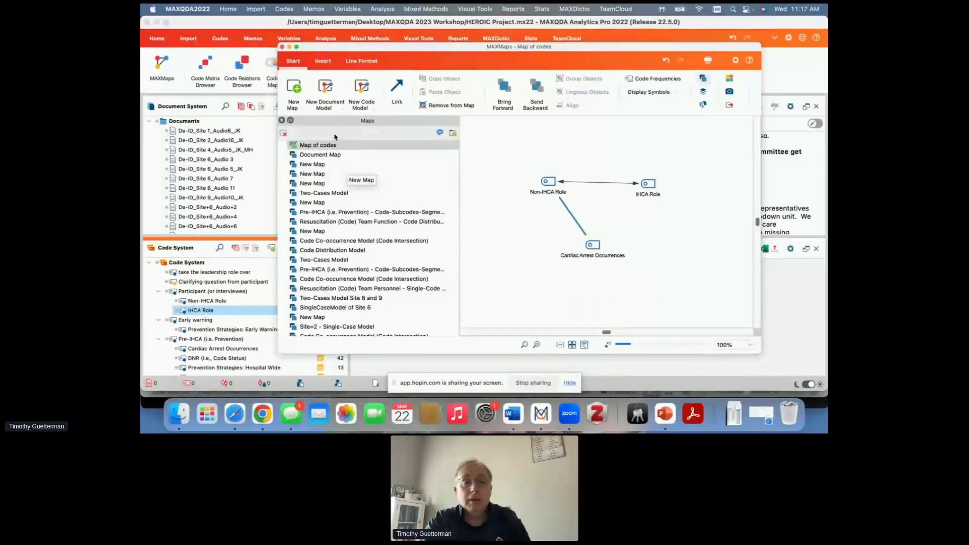
{"action": "left_click", "coordinate": [336, 107]}
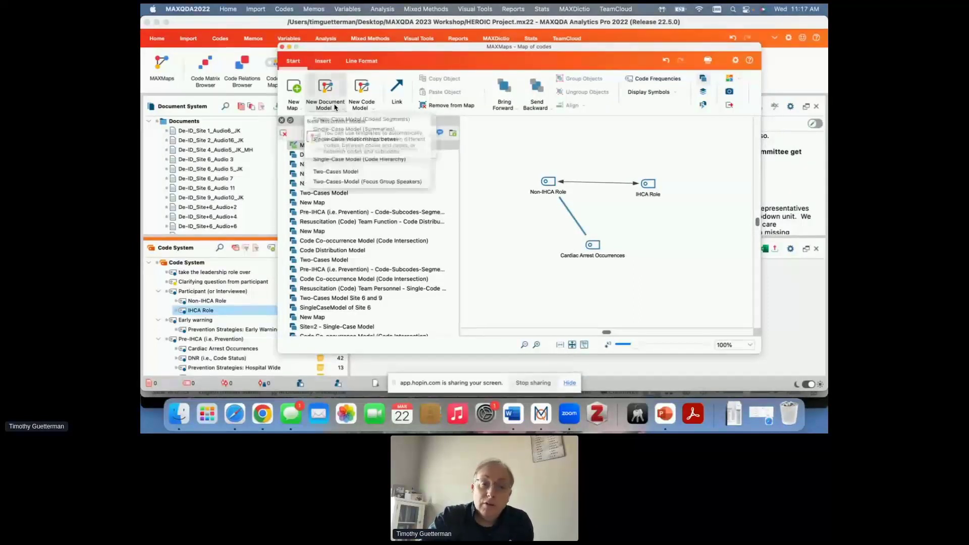
{"action": "left_click", "coordinate": [367, 107]}
{"action": "left_click", "coordinate": [368, 107]}
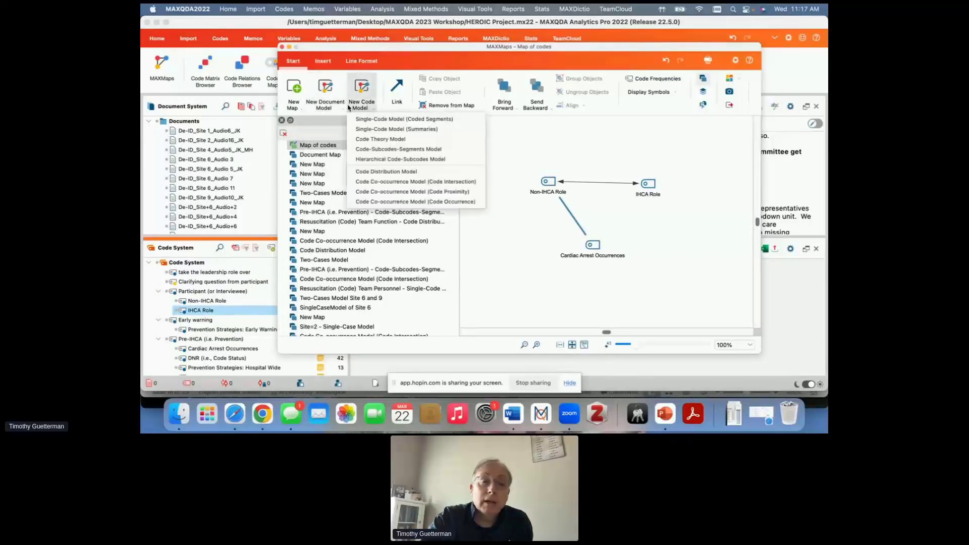
- Start a Single-Case Model (Coded Segments) and use the Site=1 document set as its case
{"action": "left_click", "coordinate": [329, 107]}
{"action": "left_click", "coordinate": [329, 106]}
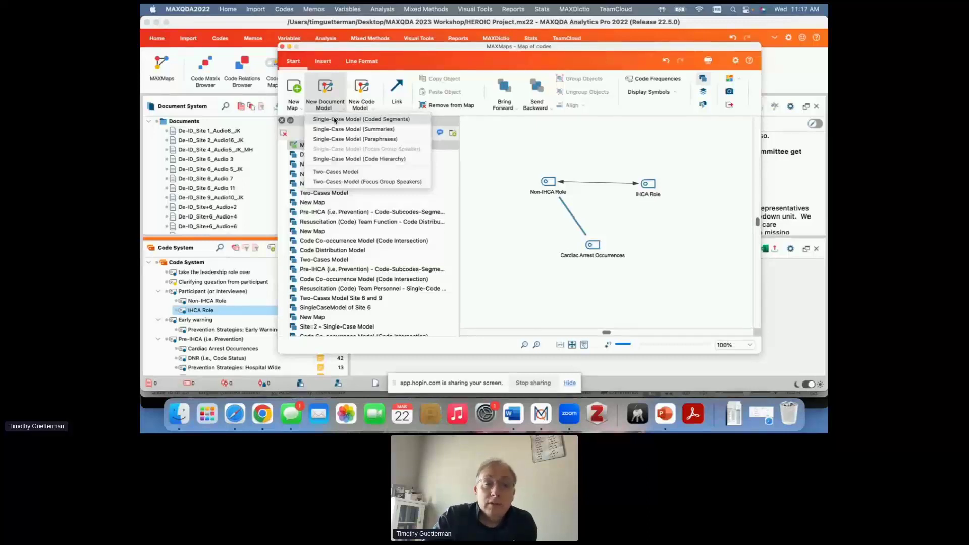
{"action": "left_click", "coordinate": [335, 120]}
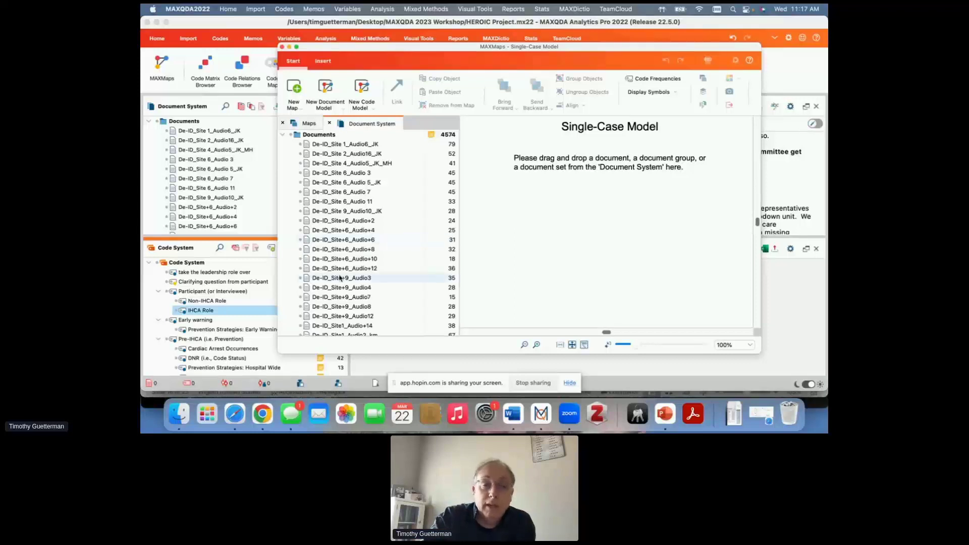
{"action": "scroll", "coordinate": [359, 286], "scroll_direction": "down", "scroll_amount": 10}
{"action": "scroll", "coordinate": [359, 285], "scroll_direction": "down", "scroll_amount": 10}
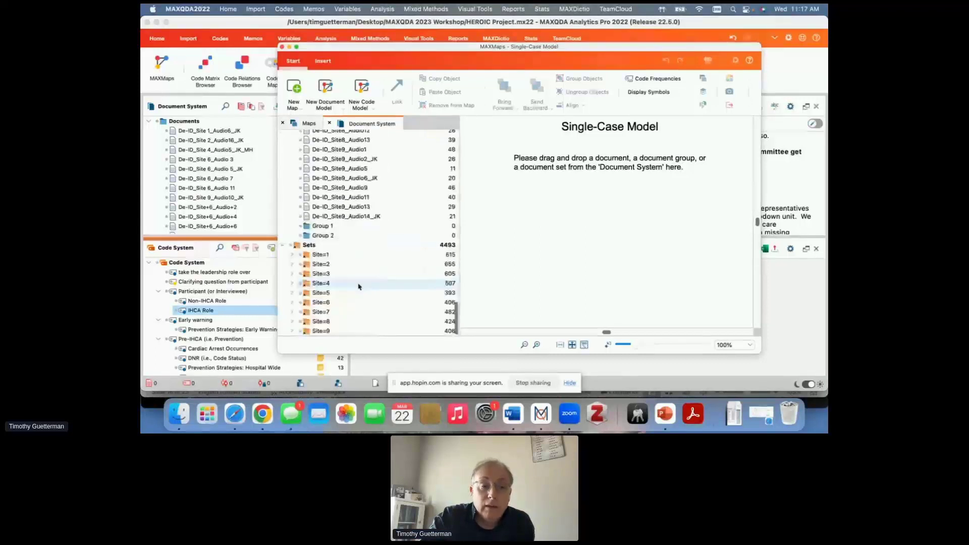
{"action": "left_click_drag", "start_coordinate": [352, 255], "coordinate": [635, 188]}
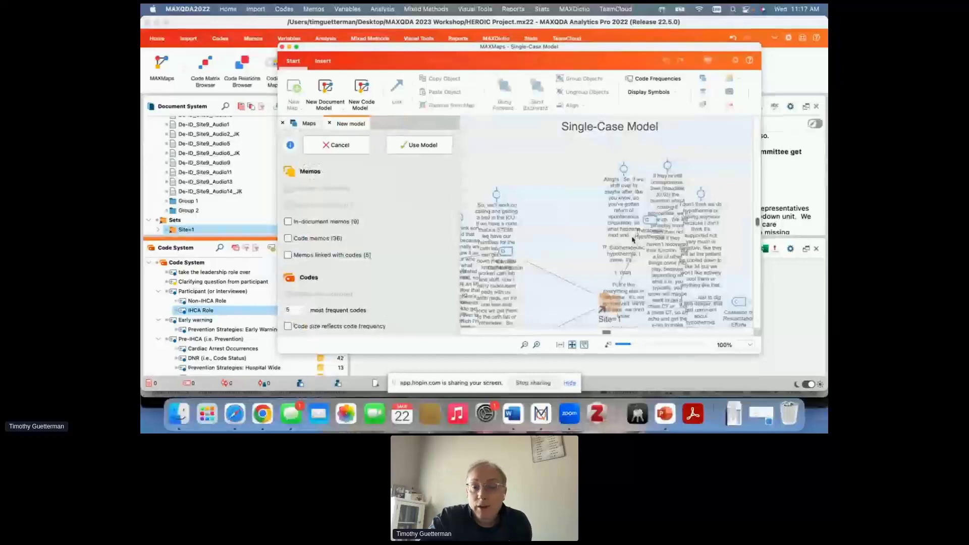
- Enlarge the MAXMaps window and turn off the display of coded segments in the Site=1 model
{"action": "left_click_drag", "start_coordinate": [685, 46], "coordinate": [618, 30]}
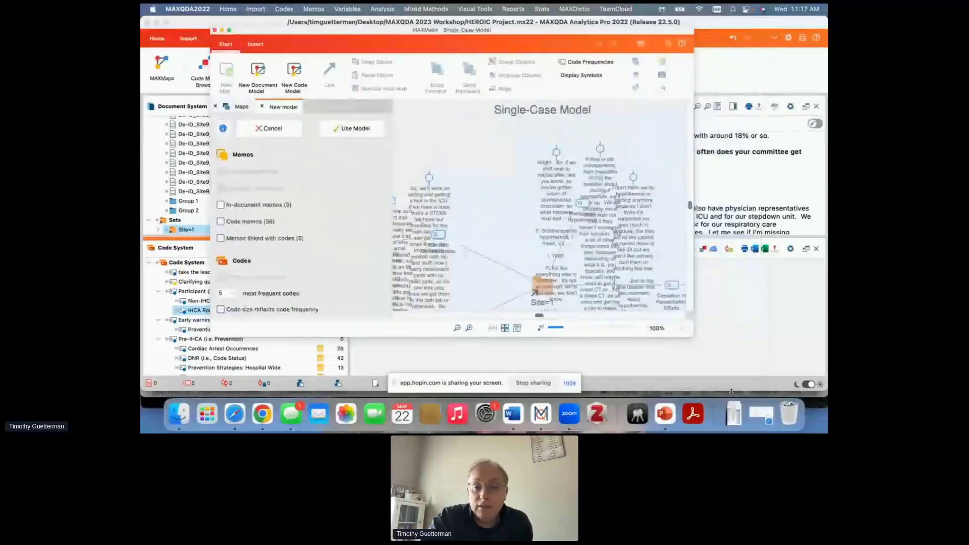
{"action": "left_click_drag", "start_coordinate": [693, 336], "coordinate": [813, 394]}
{"action": "scroll", "coordinate": [288, 248], "scroll_direction": "down", "scroll_amount": 5}
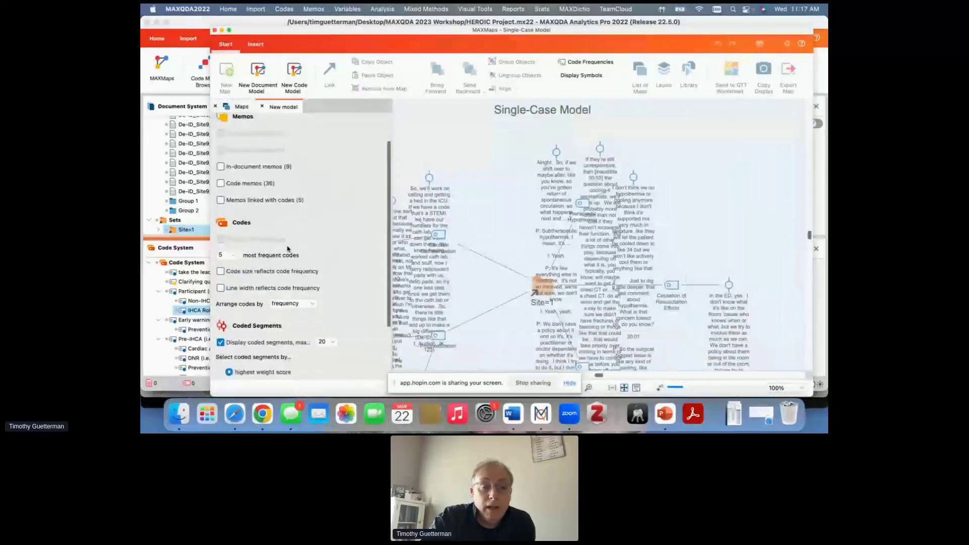
{"action": "scroll", "coordinate": [288, 249], "scroll_direction": "up", "scroll_amount": 5}
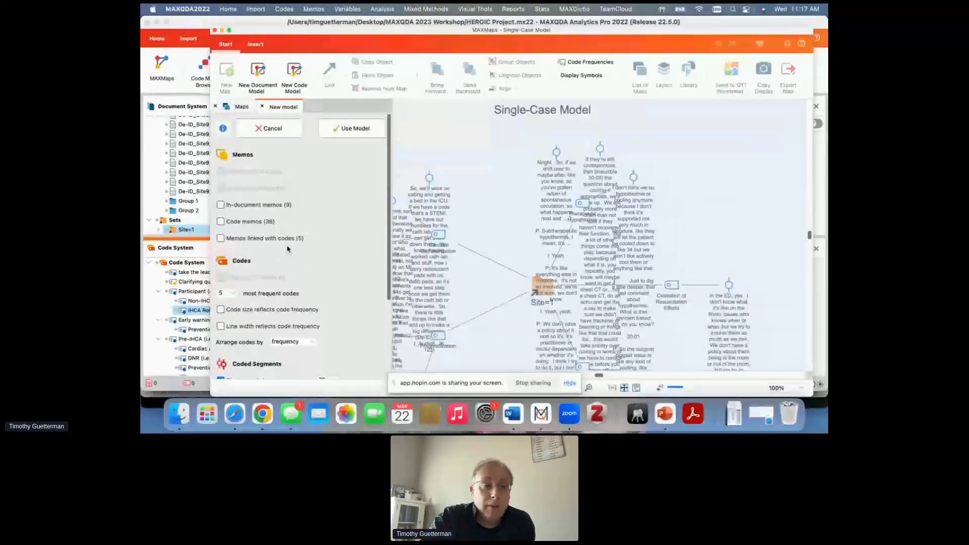
{"action": "scroll", "coordinate": [229, 215], "scroll_direction": "down", "scroll_amount": 3}
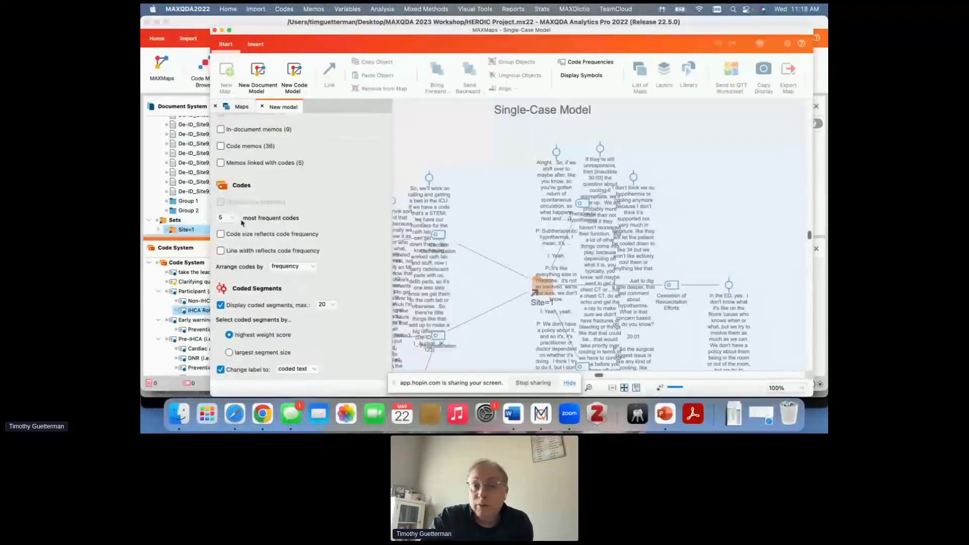
{"action": "scroll", "coordinate": [244, 224], "scroll_direction": "down", "scroll_amount": 2}
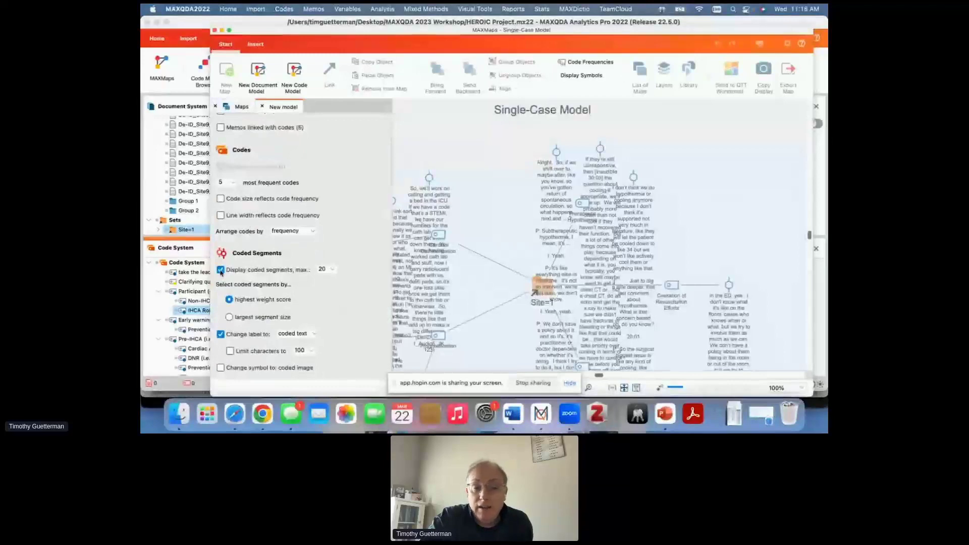
{"action": "left_click", "coordinate": [220, 270]}
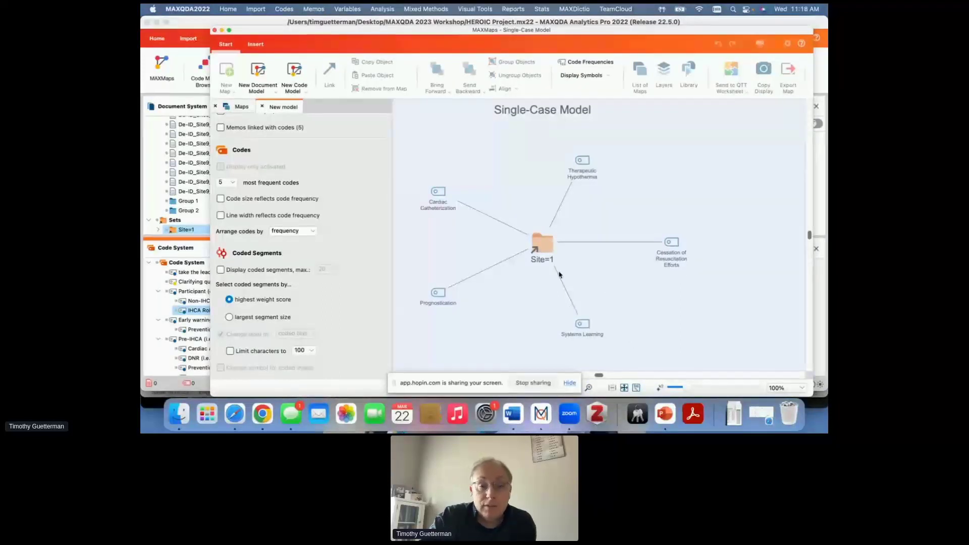
- Set the Site=1 model to include the 10 most frequent codes
{"action": "scroll", "coordinate": [231, 296], "scroll_direction": "down", "scroll_amount": 1}
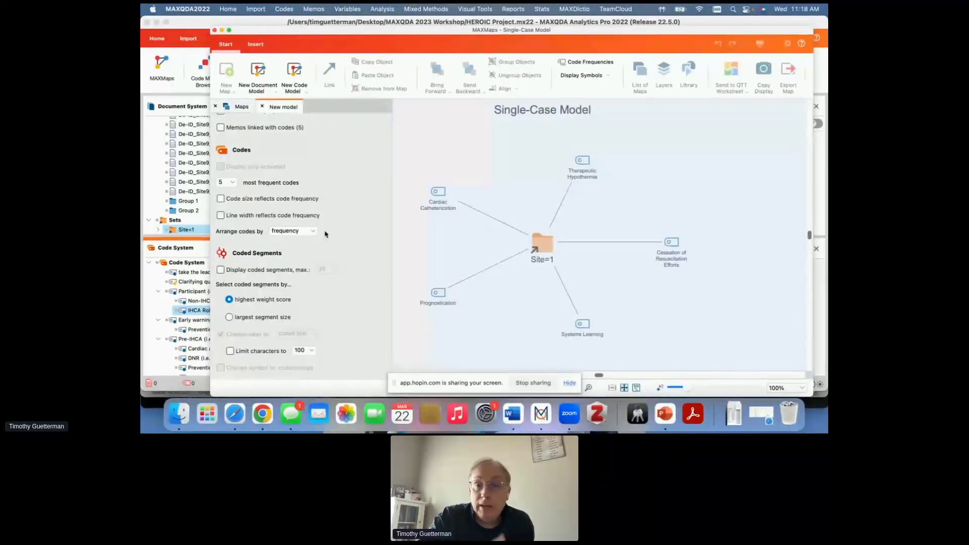
{"action": "left_click", "coordinate": [236, 182]}
{"action": "left_click", "coordinate": [230, 211]}
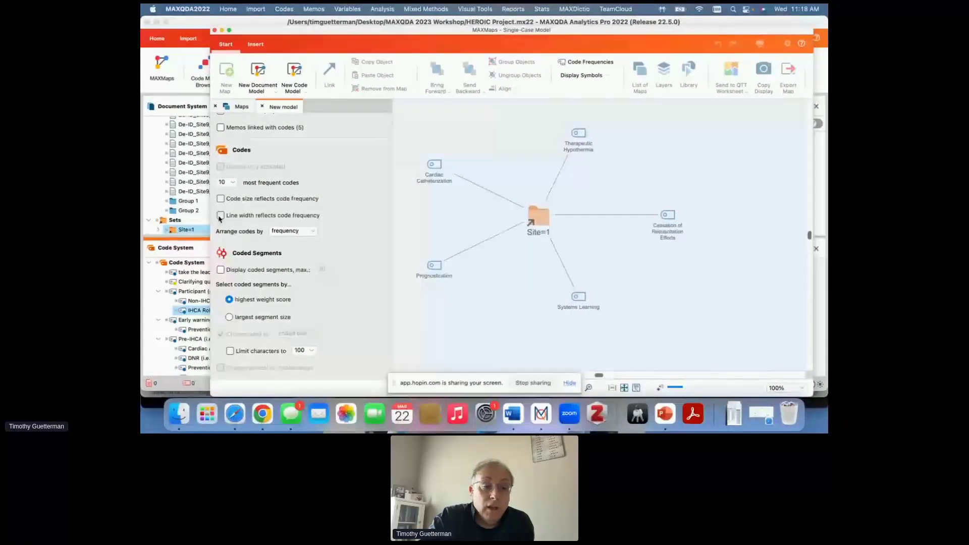
- Make the line width reflect code frequency in the Site=1 model, apply the model, and reposition the MAXMaps window
{"action": "left_click", "coordinate": [220, 216]}
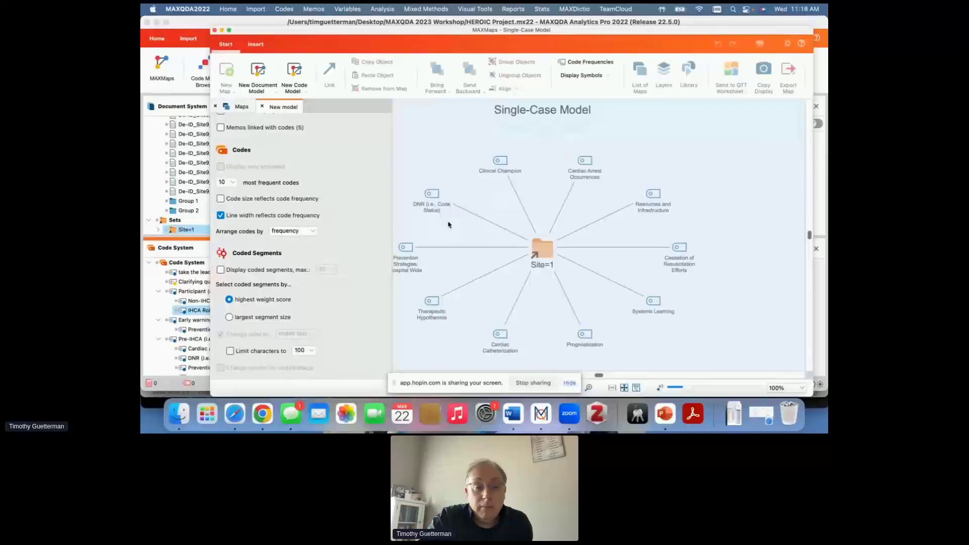
{"action": "scroll", "coordinate": [359, 193], "scroll_direction": "up", "scroll_amount": 5}
{"action": "left_click", "coordinate": [359, 130]}
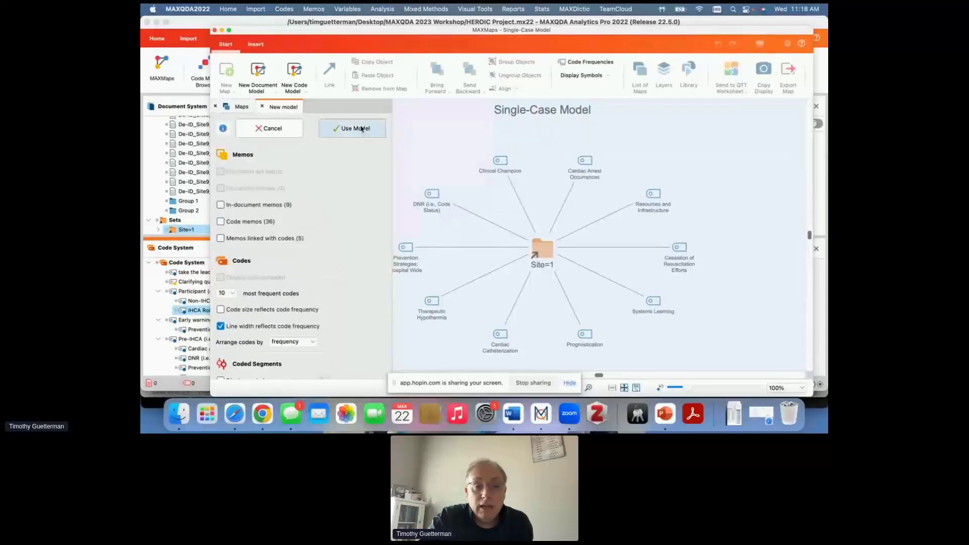
{"action": "left_click_drag", "start_coordinate": [545, 31], "coordinate": [475, 31]}
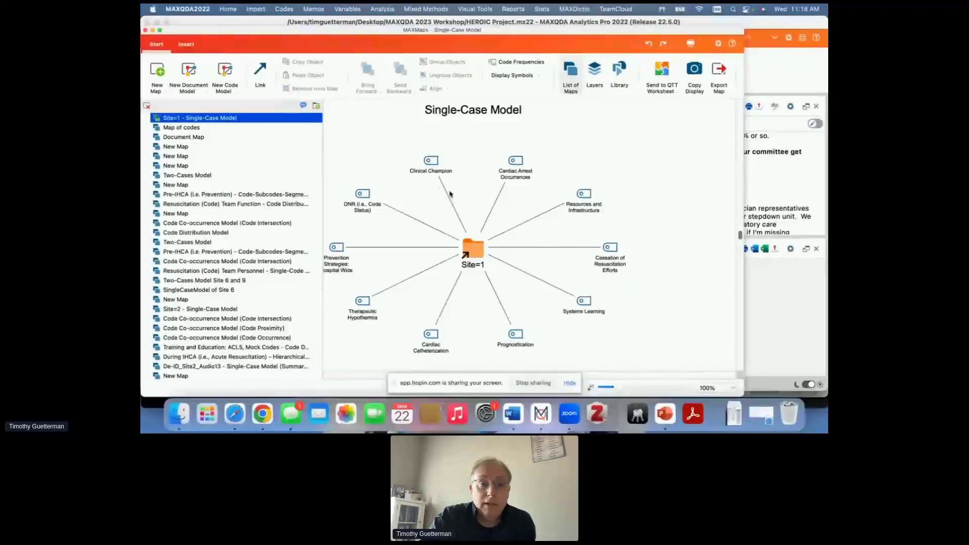
- Start a Single-Code Model (Coded Segments) and use the code Teaching and Education: Informal Feedback and Debrief for it
{"action": "left_click", "coordinate": [224, 89]}
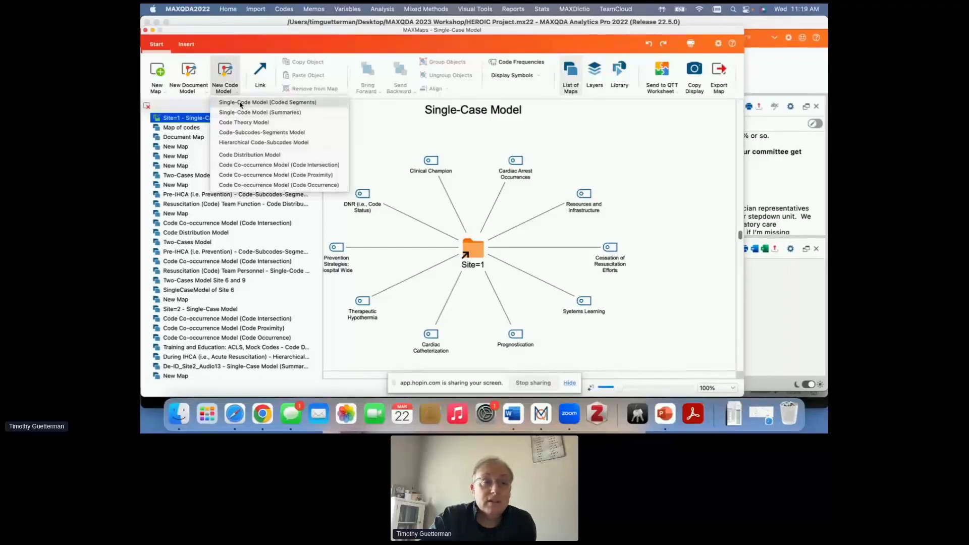
{"action": "left_click", "coordinate": [240, 104]}
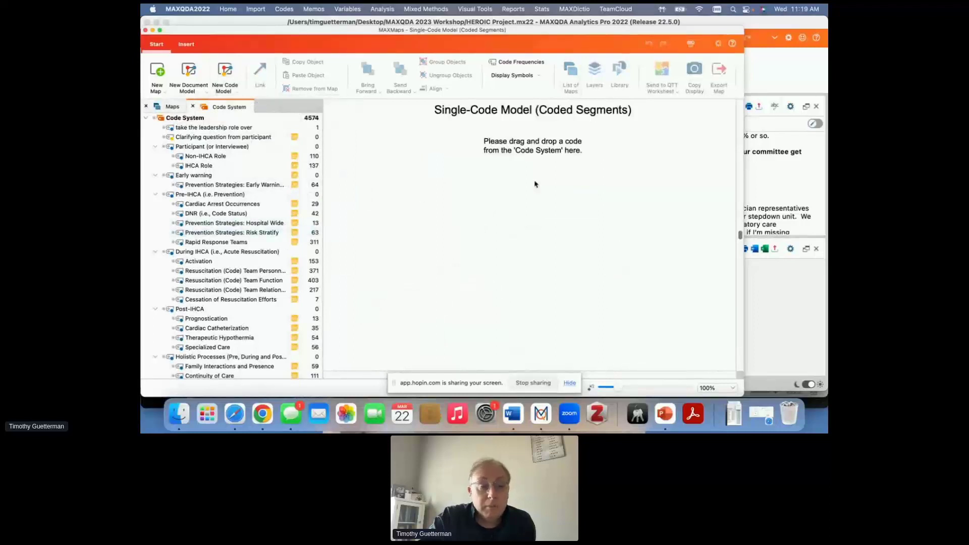
{"action": "scroll", "coordinate": [222, 310], "scroll_direction": "down", "scroll_amount": 3}
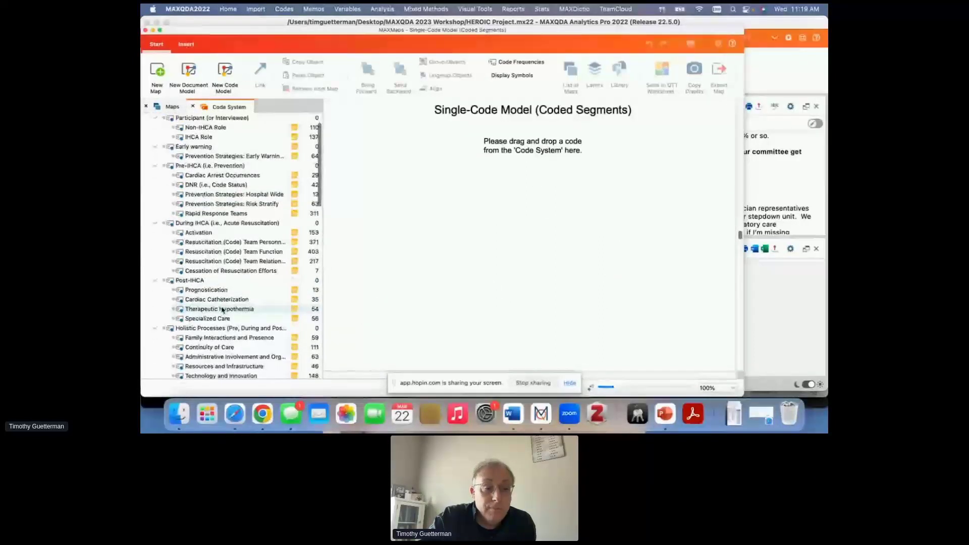
{"action": "scroll", "coordinate": [222, 309], "scroll_direction": "down", "scroll_amount": 5}
{"action": "scroll", "coordinate": [222, 309], "scroll_direction": "down", "scroll_amount": 2}
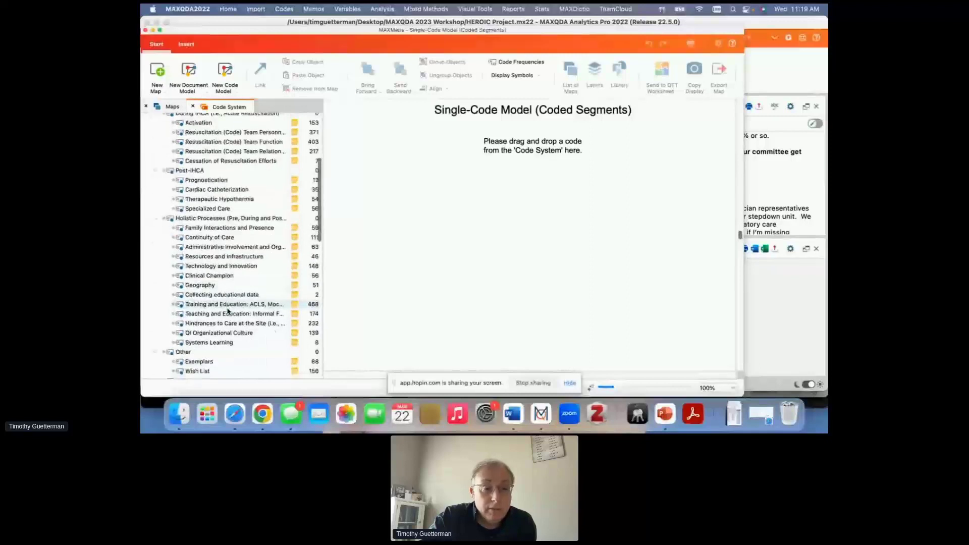
{"action": "left_click_drag", "start_coordinate": [191, 317], "coordinate": [484, 208]}
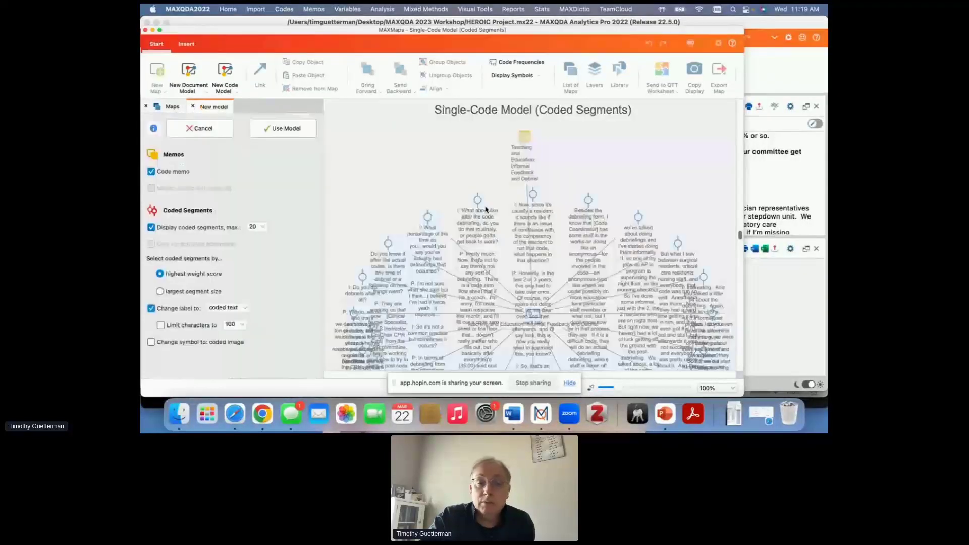
- Toggle the display of coded segments off and on in the single-code model, and limit it to a maximum of 5 segments
{"action": "scroll", "coordinate": [575, 200], "scroll_direction": "down", "scroll_amount": 3}
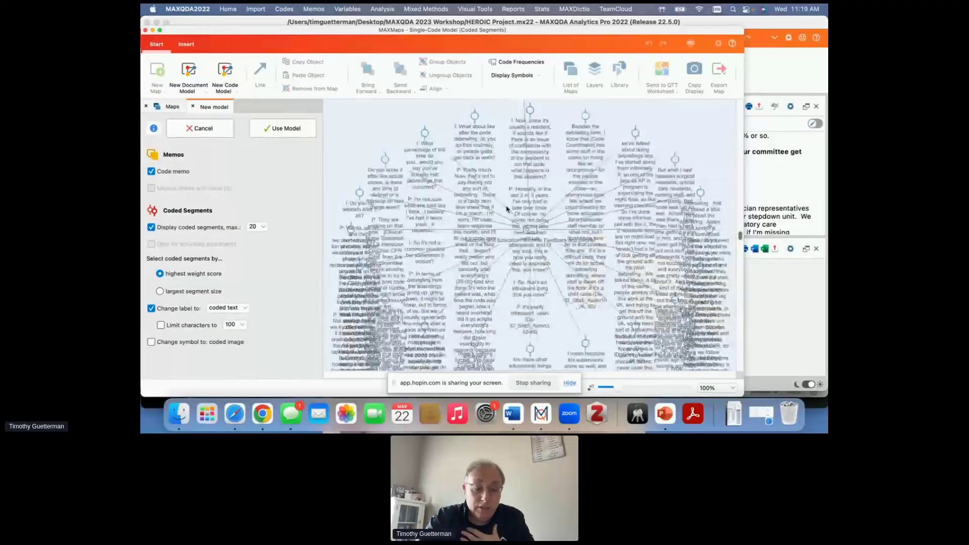
{"action": "left_click", "coordinate": [153, 228]}
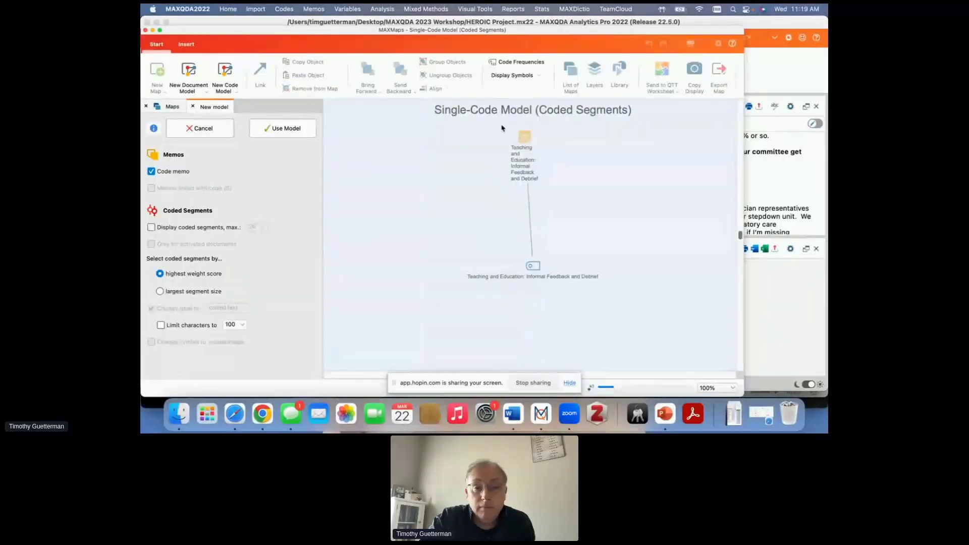
{"action": "left_click", "coordinate": [152, 228]}
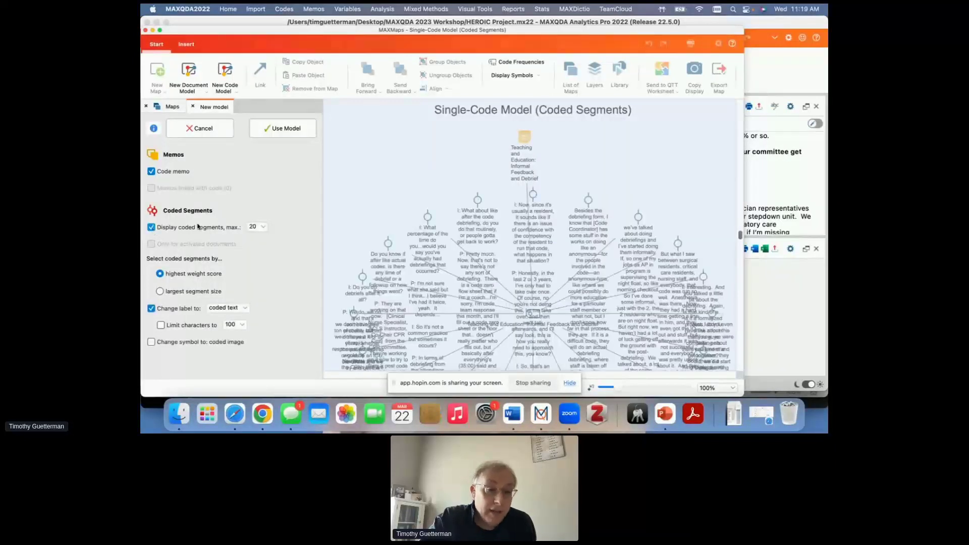
{"action": "left_click", "coordinate": [261, 228]}
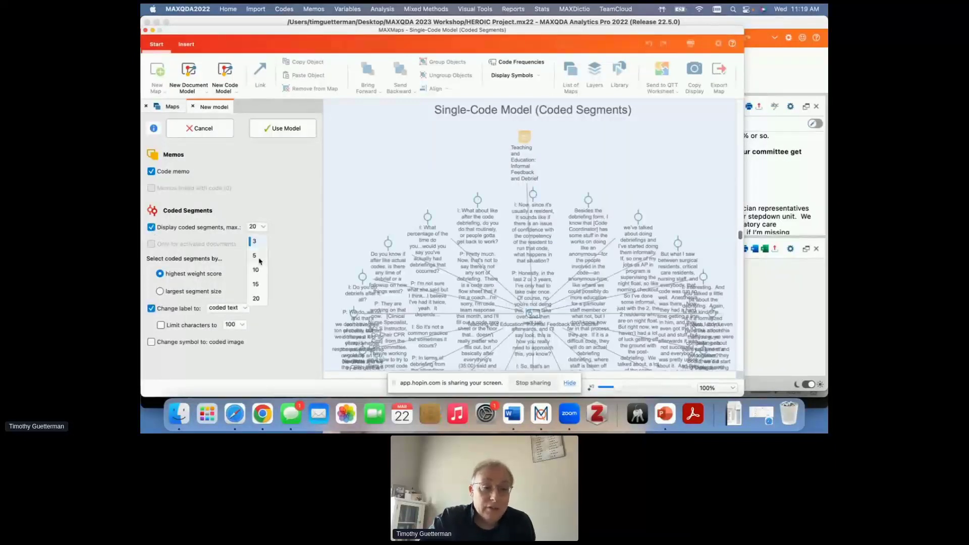
{"action": "left_click", "coordinate": [260, 261]}
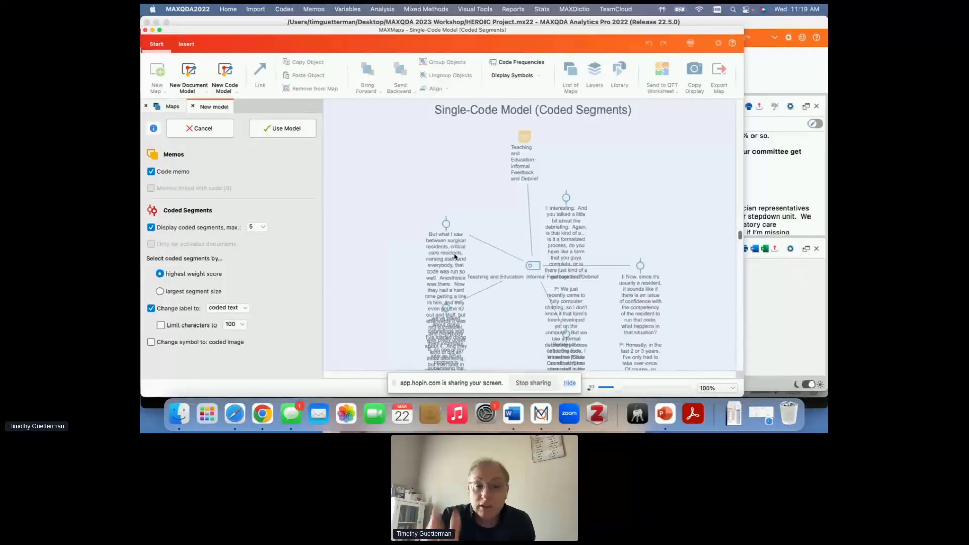
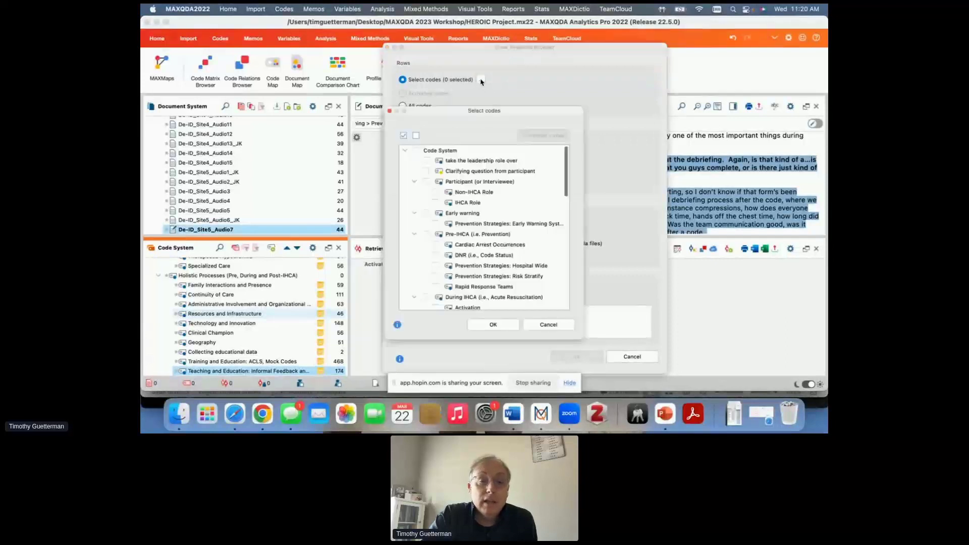
- Select the Holistic Processes subcodes from Continuity of Care through QI Organizational Culture as row codes, leaving out Collecting educational data
{"action": "scroll", "coordinate": [437, 228], "scroll_direction": "down", "scroll_amount": 10}
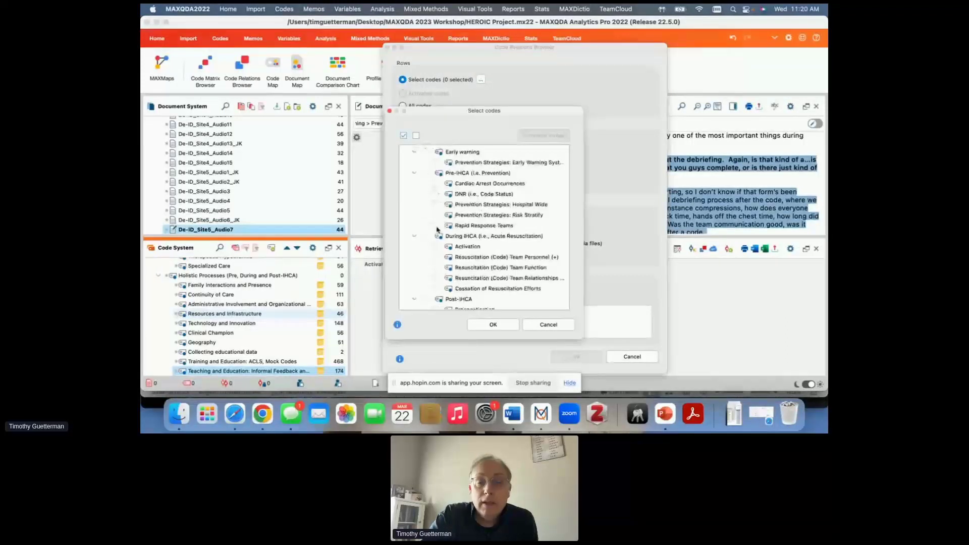
{"action": "scroll", "coordinate": [437, 229], "scroll_direction": "down", "scroll_amount": 5}
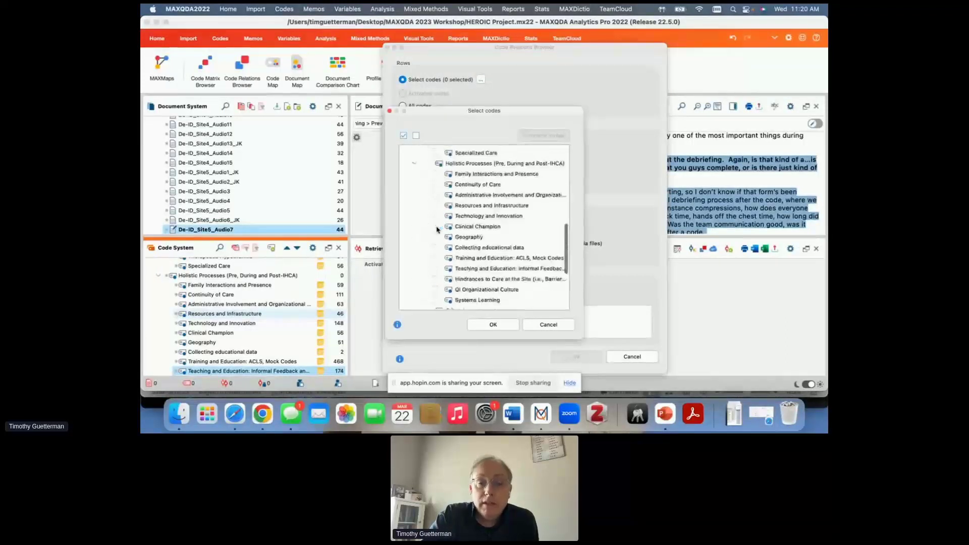
{"action": "left_click", "coordinate": [435, 178]}
{"action": "left_click", "coordinate": [435, 188]}
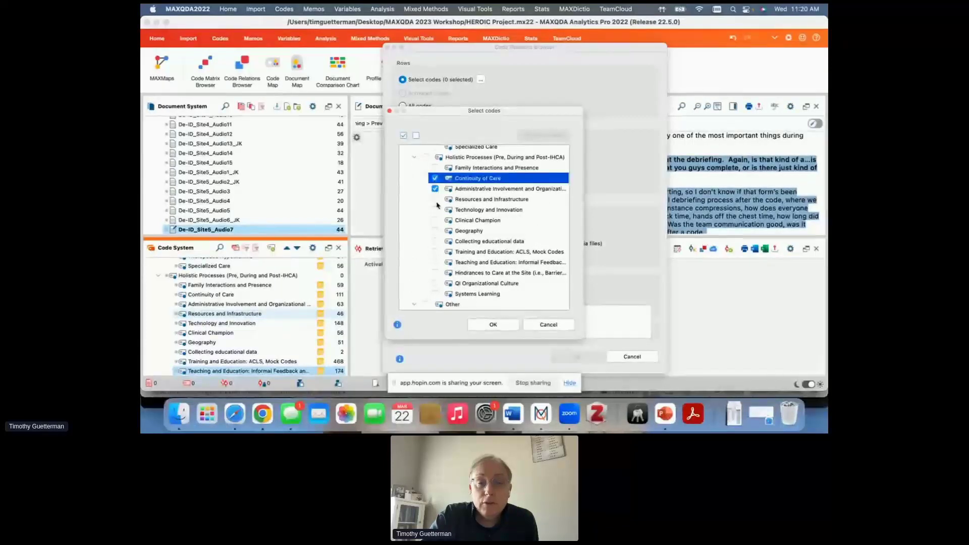
{"action": "left_click", "coordinate": [435, 199]}
{"action": "left_click", "coordinate": [435, 210]}
{"action": "left_click", "coordinate": [435, 220]}
{"action": "left_click", "coordinate": [436, 231]}
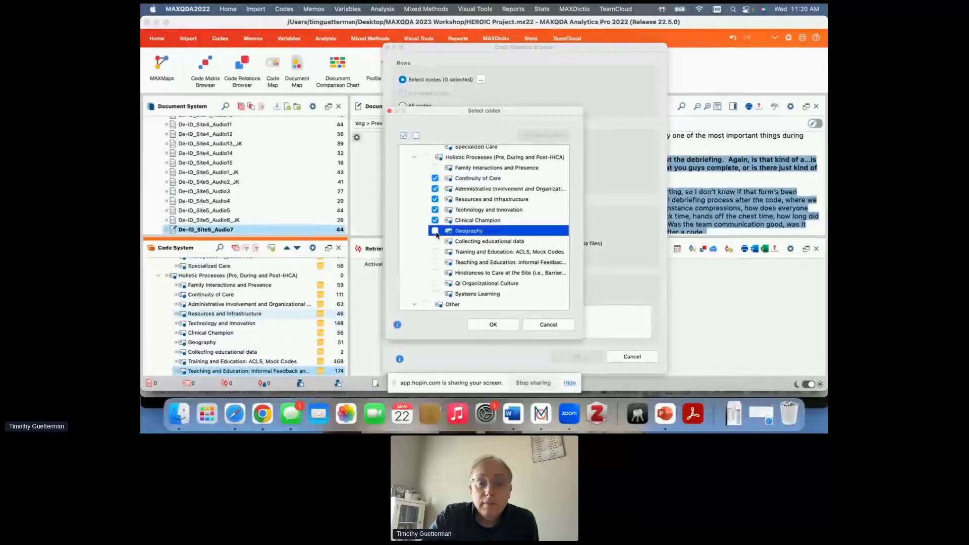
{"action": "left_click", "coordinate": [435, 251]}
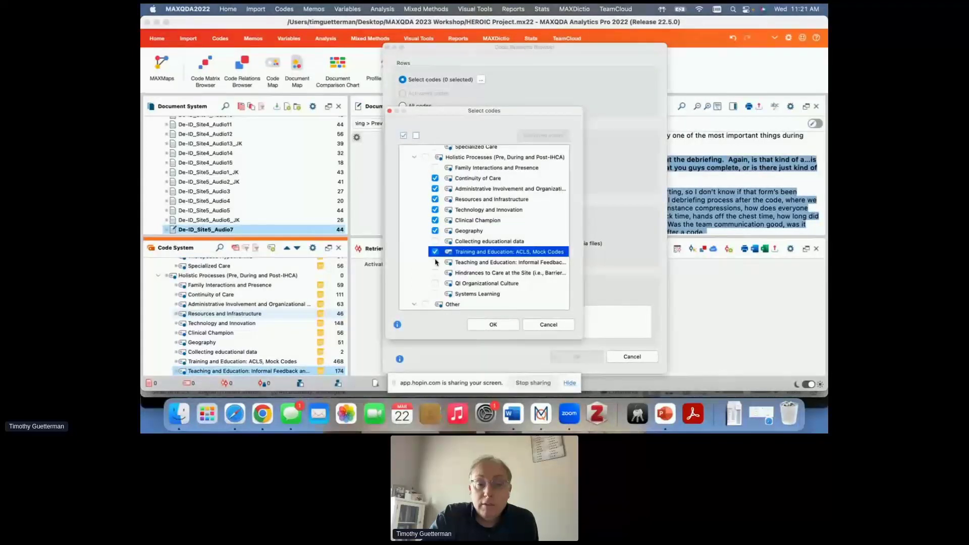
{"action": "left_click", "coordinate": [435, 262]}
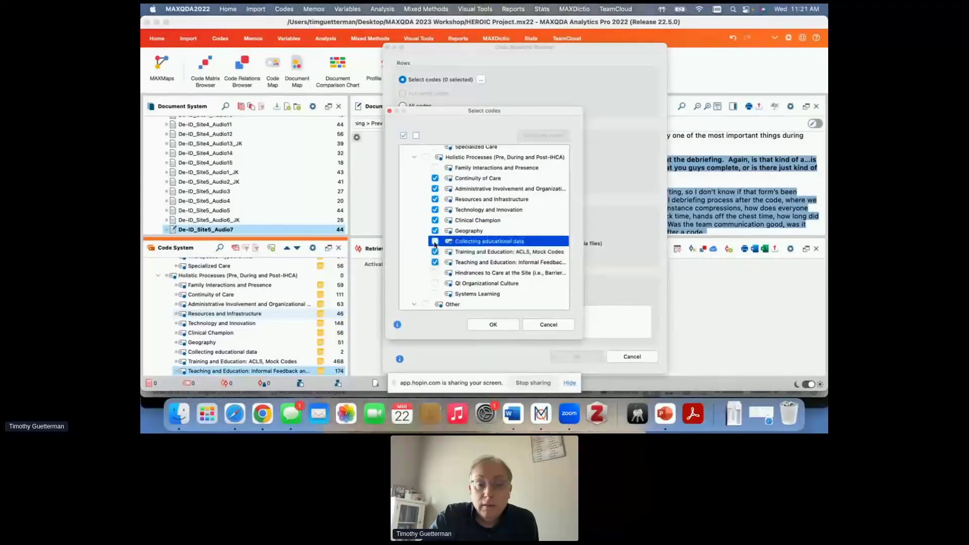
{"action": "left_click", "coordinate": [435, 272]}
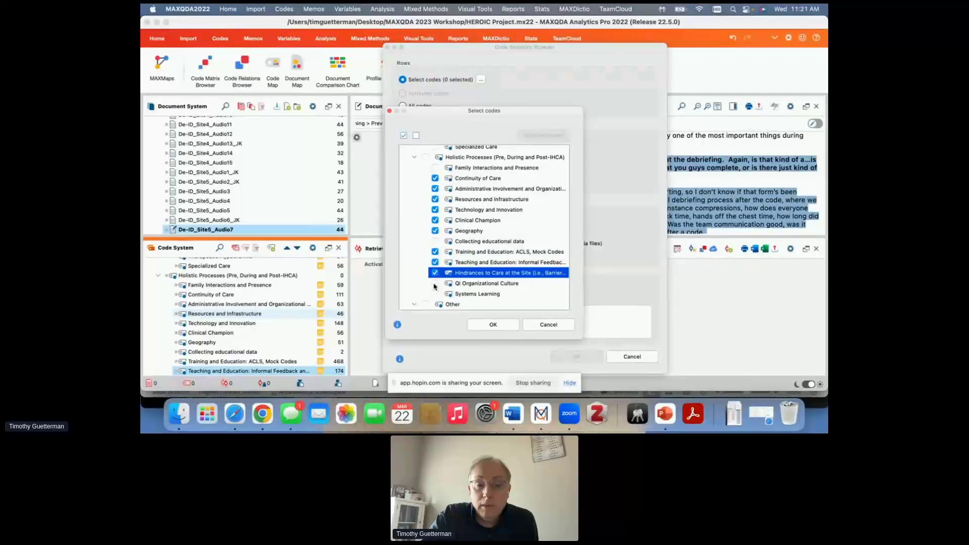
{"action": "left_click", "coordinate": [497, 325]}
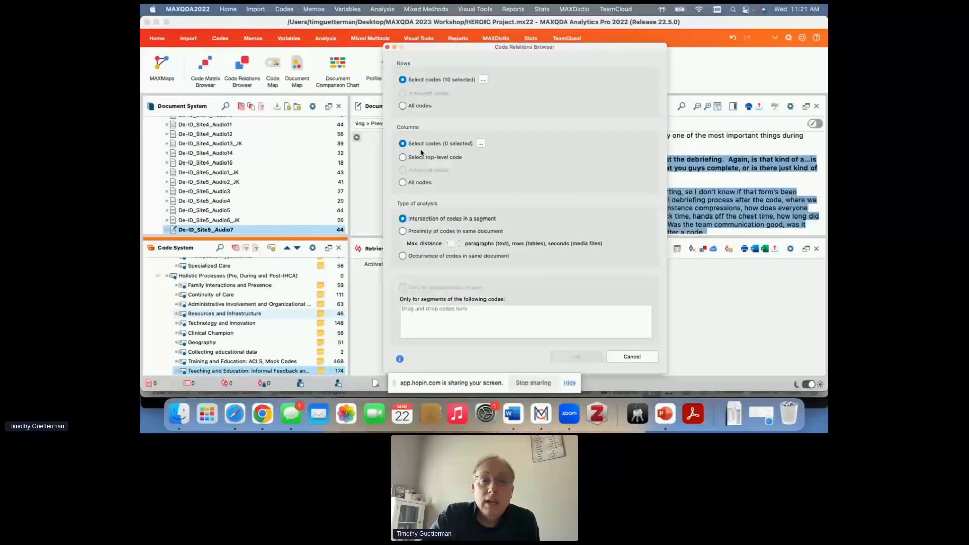
- Select the Holistic Processes subcodes from Family Interactions and Presence through QI Organizational Culture as column codes
{"action": "left_click", "coordinate": [480, 144]}
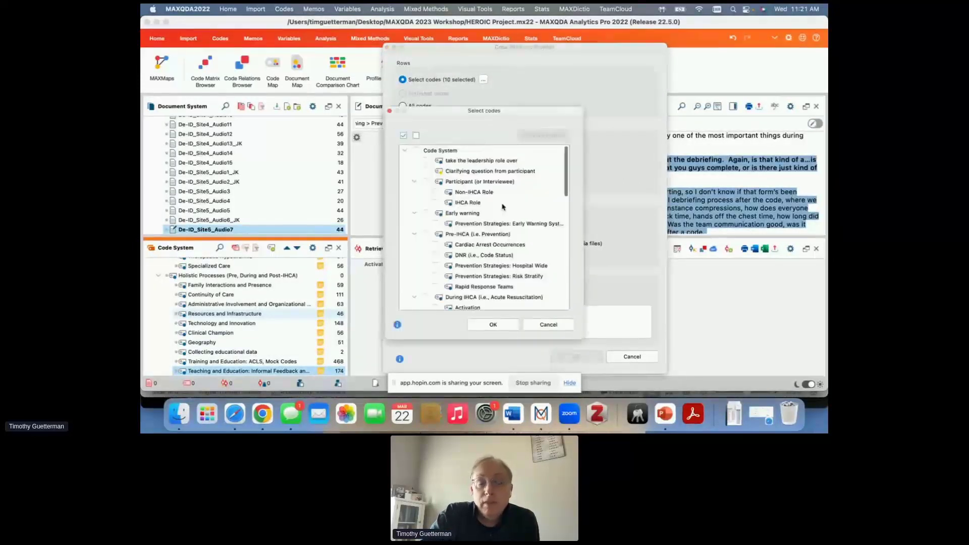
{"action": "scroll", "coordinate": [502, 207], "scroll_direction": "down", "scroll_amount": 2}
{"action": "scroll", "coordinate": [502, 207], "scroll_direction": "down", "scroll_amount": 8}
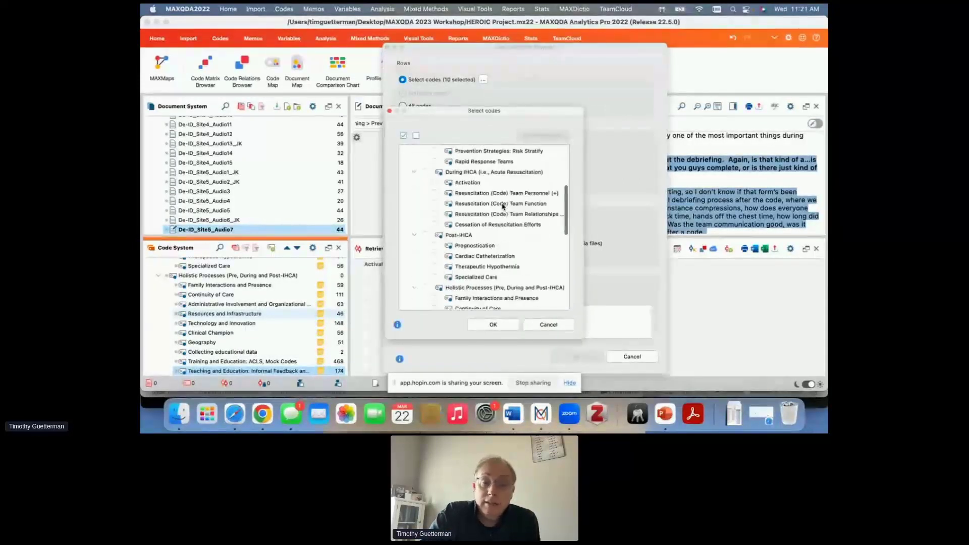
{"action": "scroll", "coordinate": [502, 207], "scroll_direction": "down", "scroll_amount": 9}
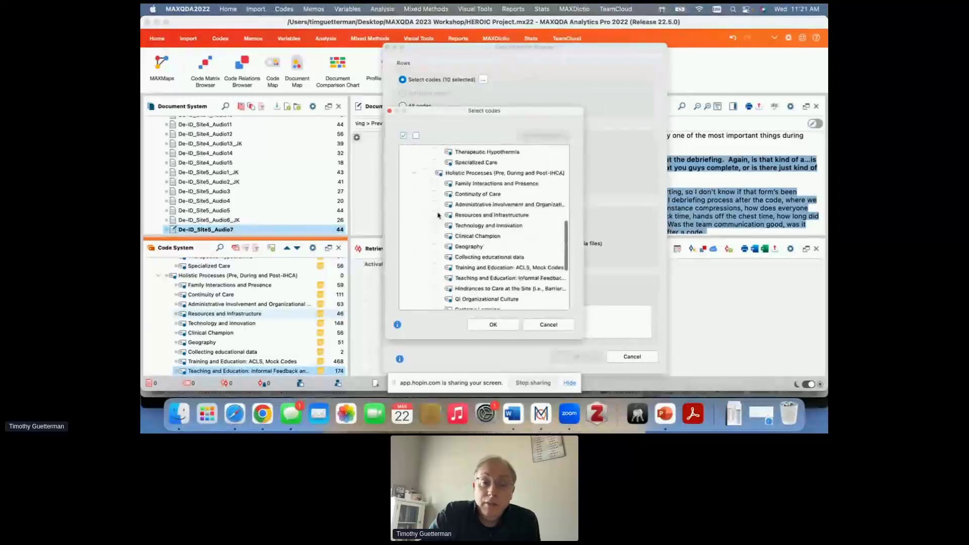
{"action": "left_click", "coordinate": [435, 183]}
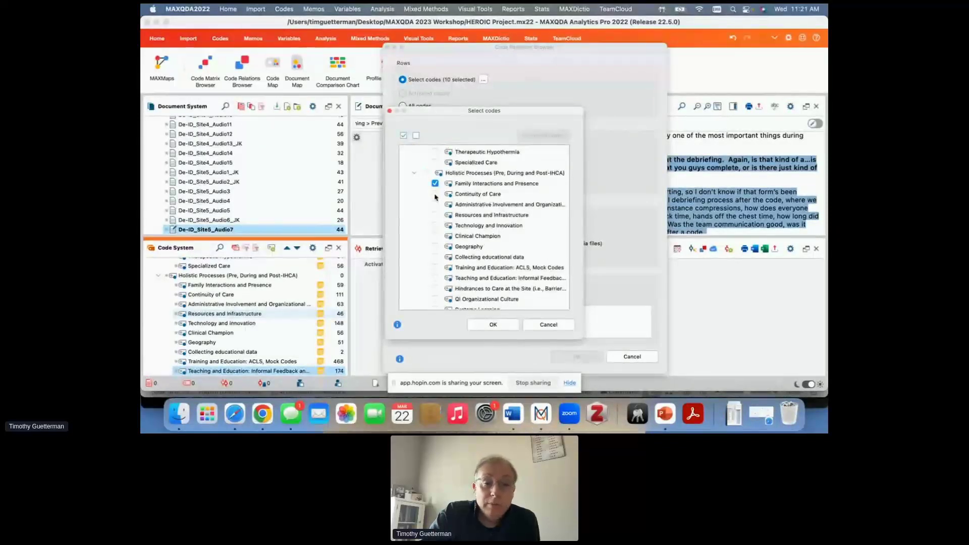
{"action": "left_click", "coordinate": [434, 194]}
{"action": "left_click", "coordinate": [435, 204]}
{"action": "left_click", "coordinate": [435, 215]}
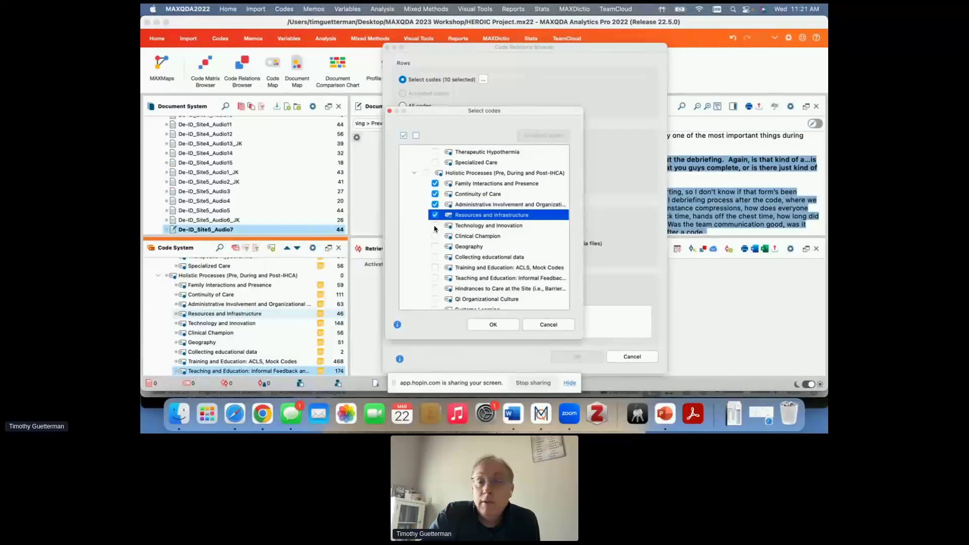
{"action": "left_click", "coordinate": [435, 225]}
{"action": "left_click", "coordinate": [435, 236]}
{"action": "left_click", "coordinate": [435, 247]}
{"action": "left_click", "coordinate": [435, 257]}
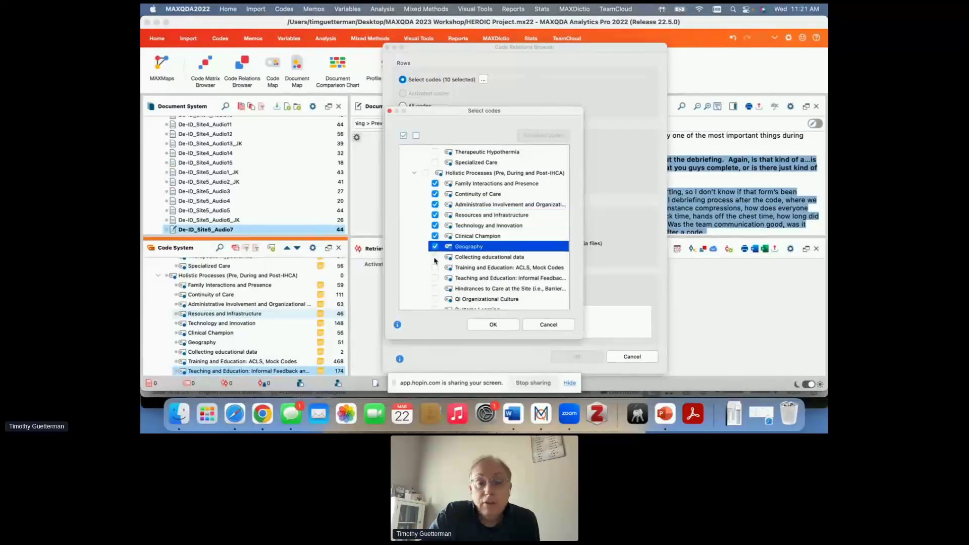
{"action": "left_click", "coordinate": [435, 267]}
{"action": "left_click", "coordinate": [435, 278]}
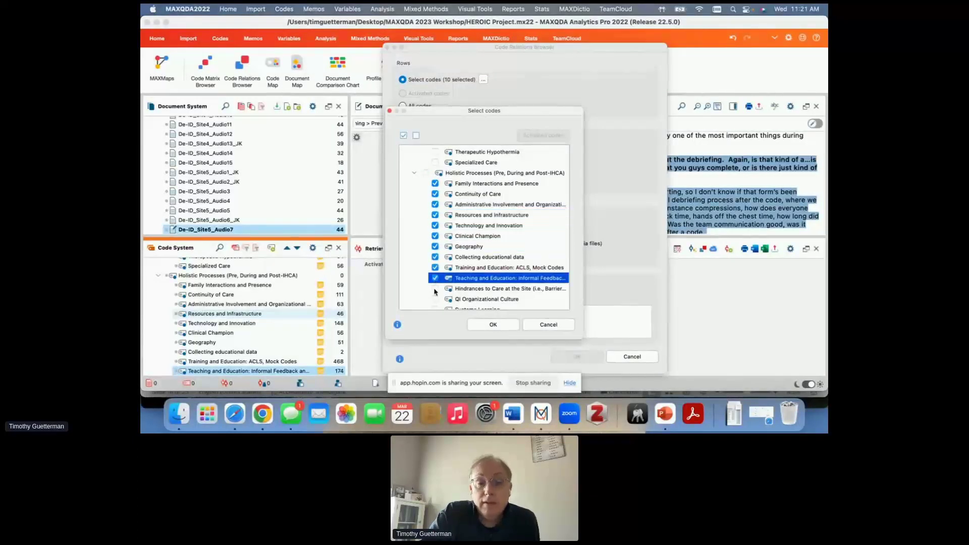
{"action": "left_click", "coordinate": [435, 288]}
{"action": "left_click", "coordinate": [435, 299]}
{"action": "left_click", "coordinate": [493, 324]}
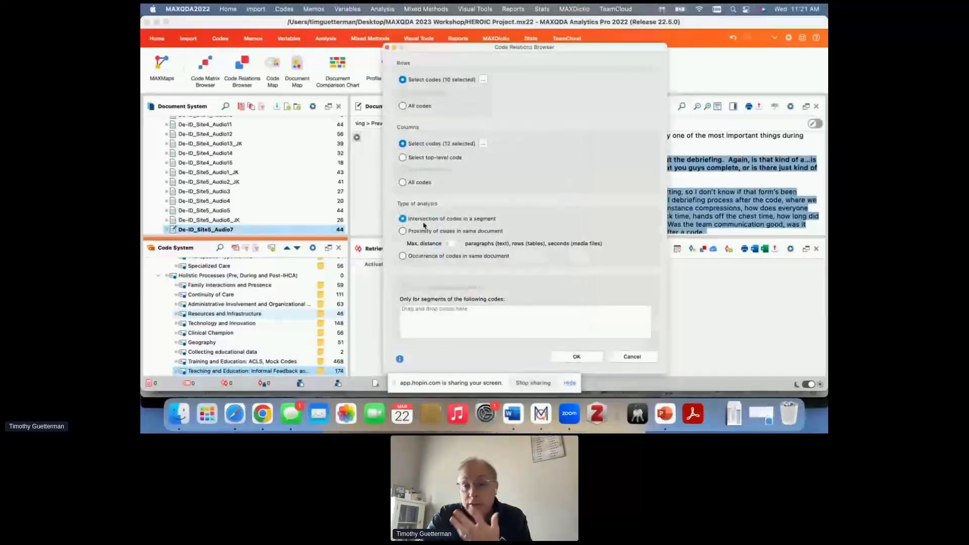
- Generate the code matrix for intersections in a segment, and retrieve the segments shared by Hindrances to Care at the Site and Continuity of Care
{"action": "left_click", "coordinate": [573, 357]}
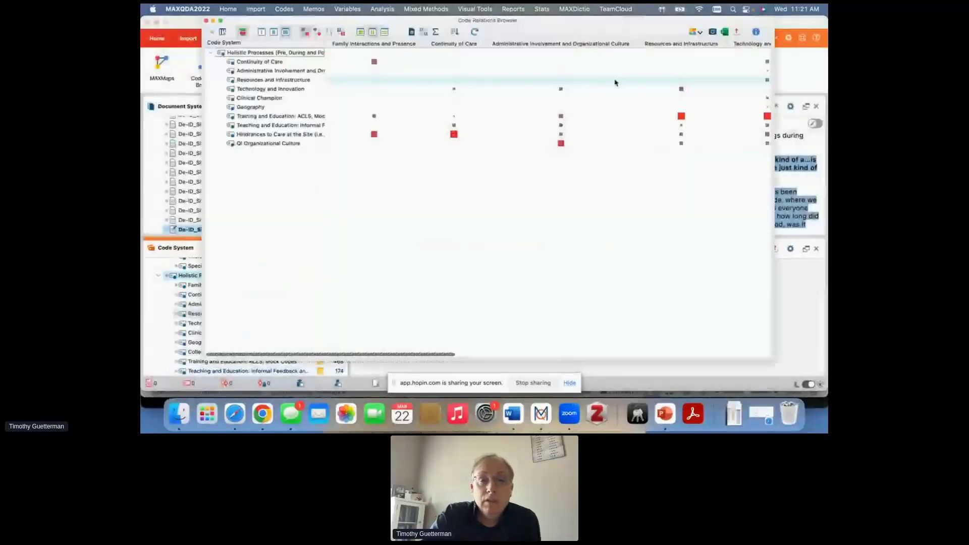
{"action": "left_click_drag", "start_coordinate": [599, 24], "coordinate": [597, 68]}
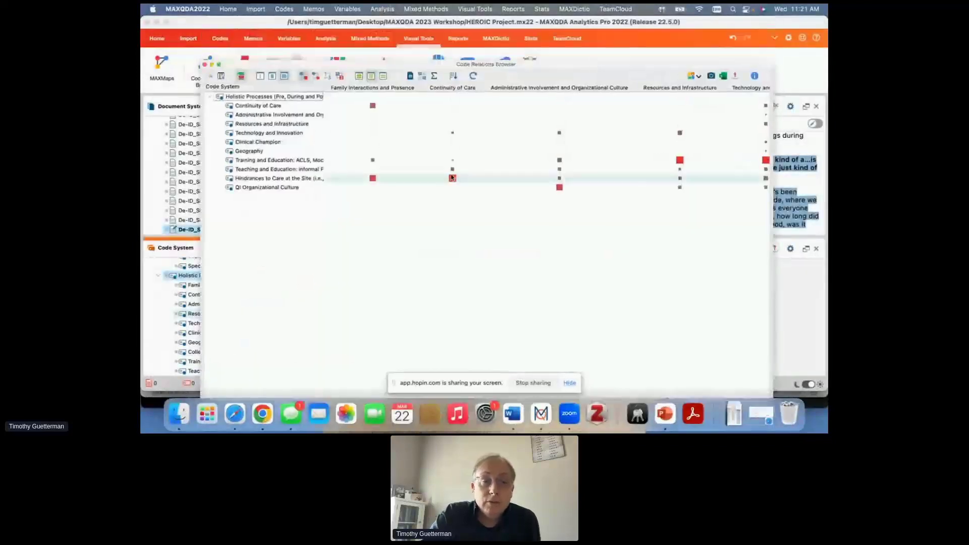
{"action": "mouse_move", "coordinate": [444, 133]}
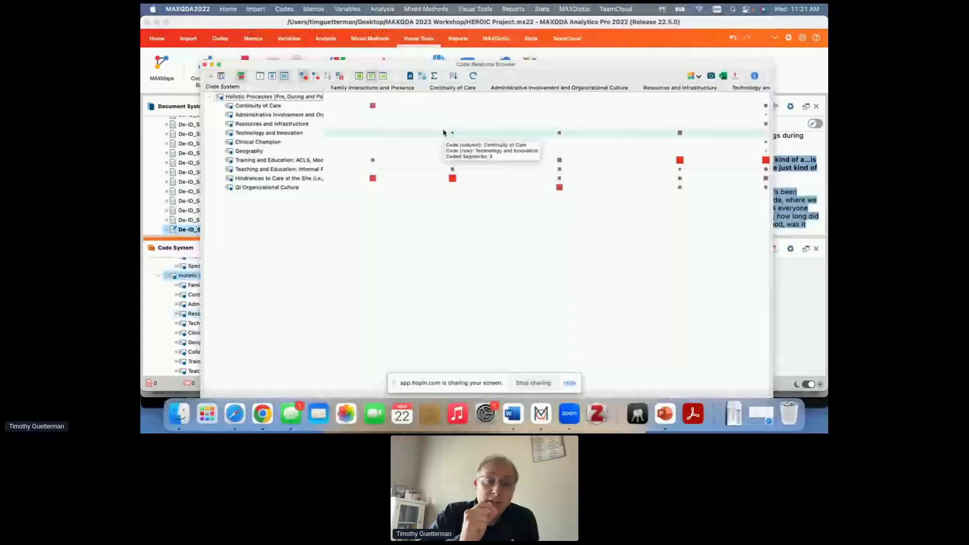
{"action": "double_click", "coordinate": [453, 179]}
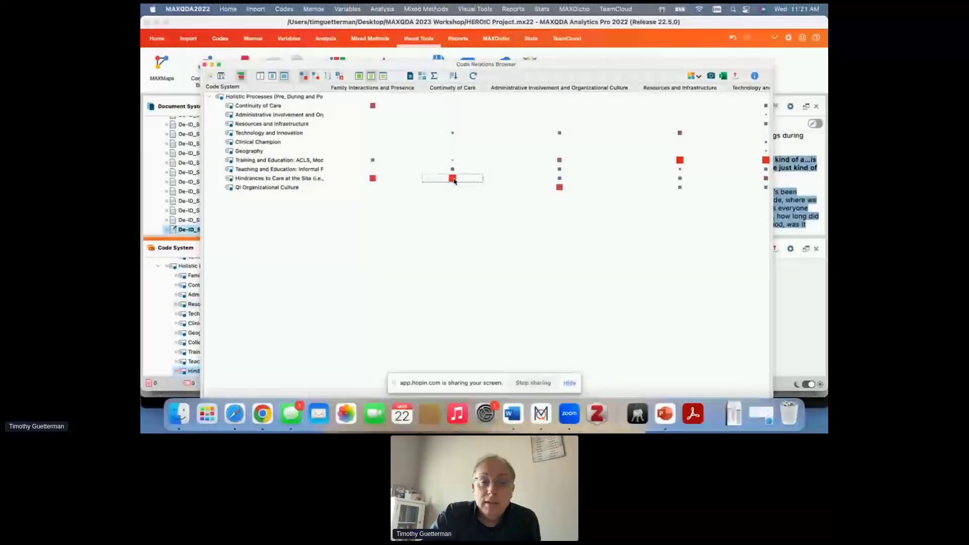
- Move the Code Relations Browser and the screen-sharing bar aside to view the retrieved segments in the main window
{"action": "left_click_drag", "start_coordinate": [281, 64], "coordinate": [743, 71]}
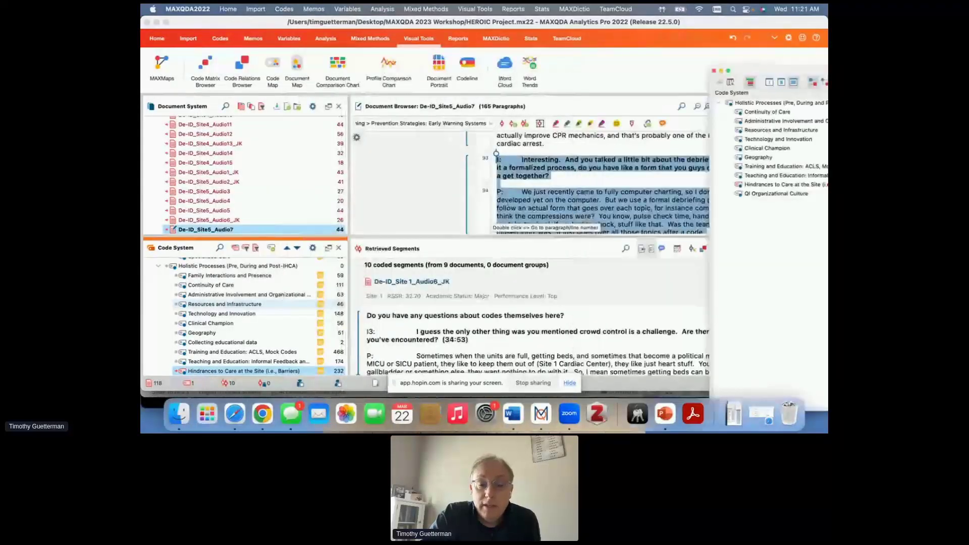
{"action": "left_click", "coordinate": [426, 384]}
{"action": "left_click_drag", "start_coordinate": [425, 384], "coordinate": [664, 405]}
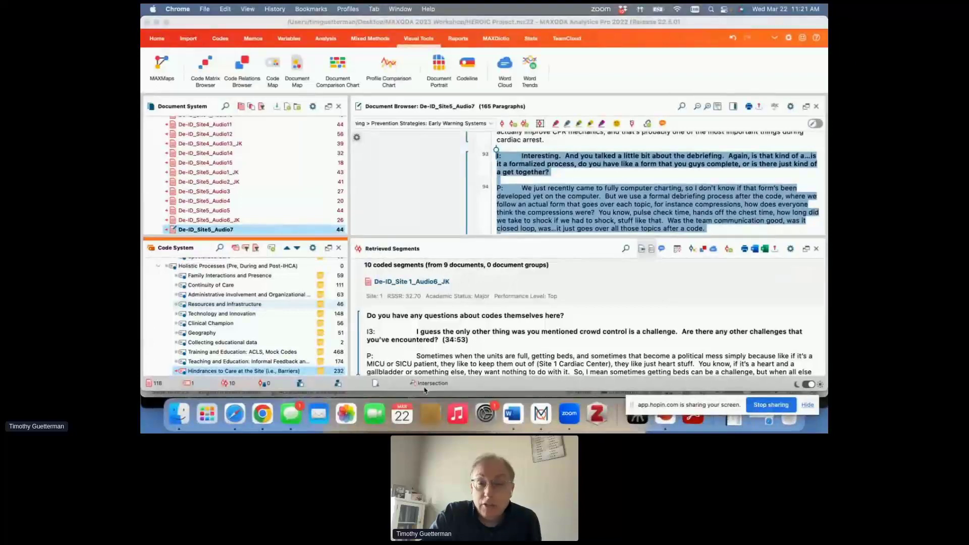
{"action": "left_click_drag", "start_coordinate": [722, 23], "coordinate": [718, 24]}
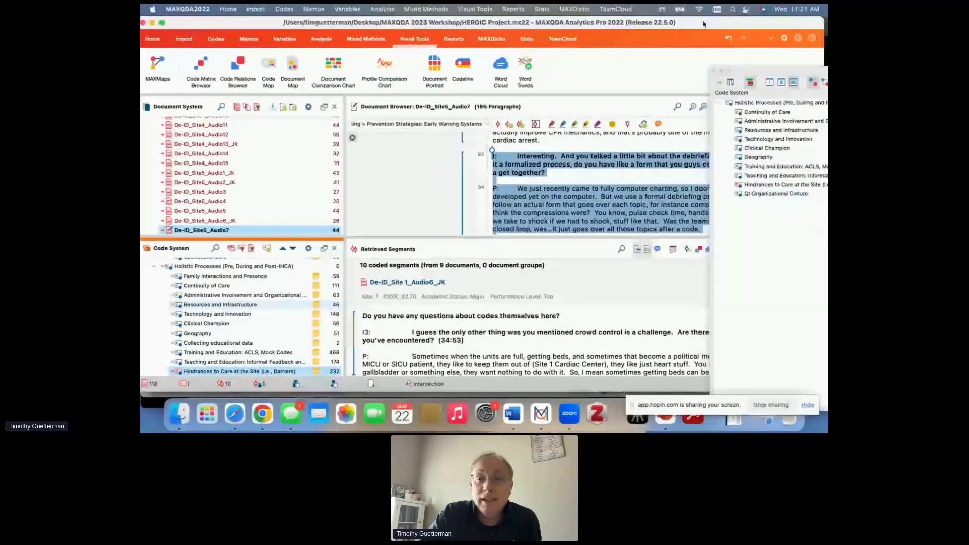
- Bring the Code Relations Browser back, view the Technology and Innovation quotes in the Interactive Quote Matrix, and close that matrix
{"action": "left_click_drag", "start_coordinate": [807, 72], "coordinate": [287, 30]}
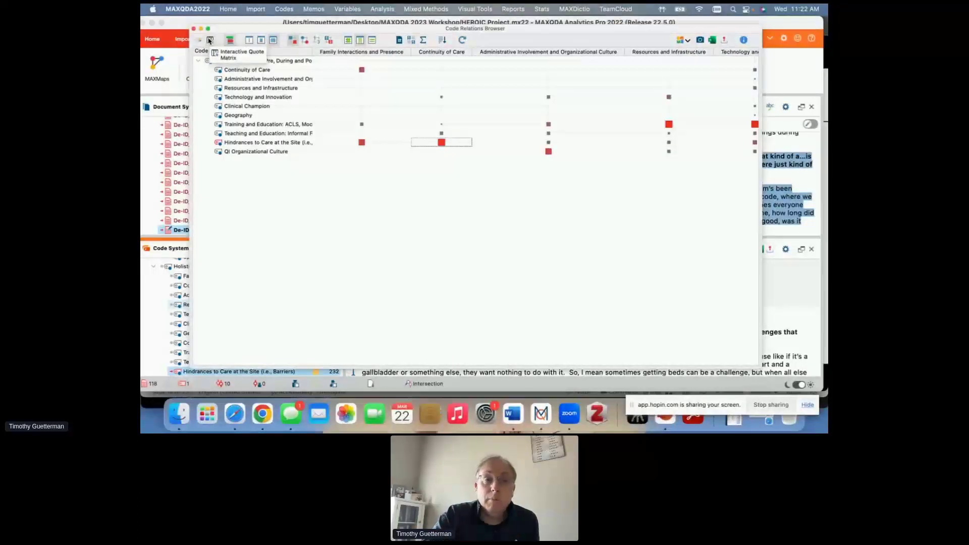
{"action": "left_click", "coordinate": [211, 40]}
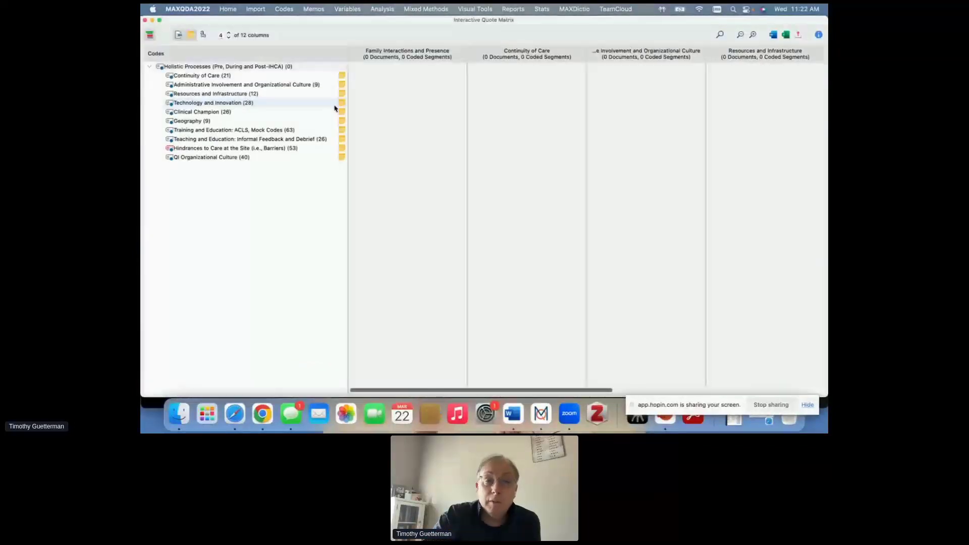
{"action": "left_click", "coordinate": [241, 102]}
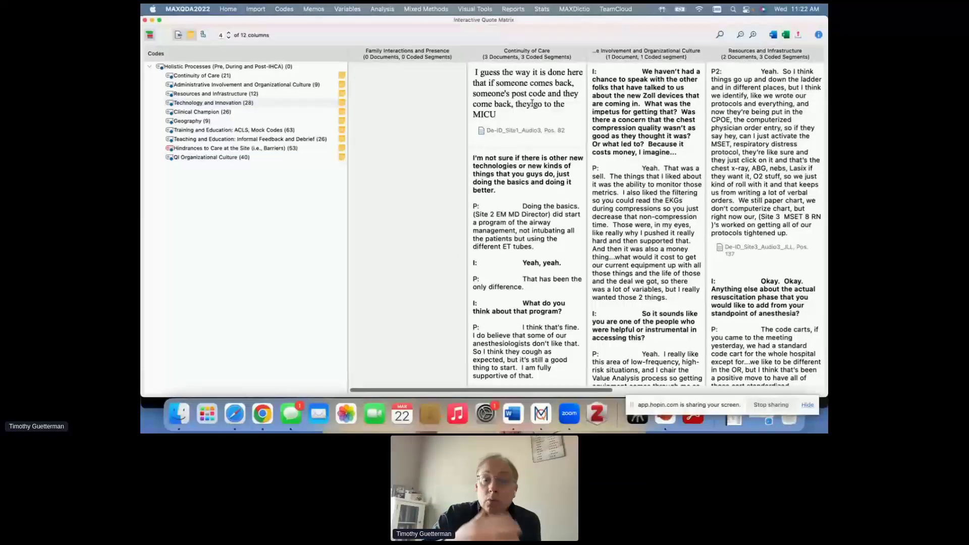
{"action": "left_click", "coordinate": [145, 20]}
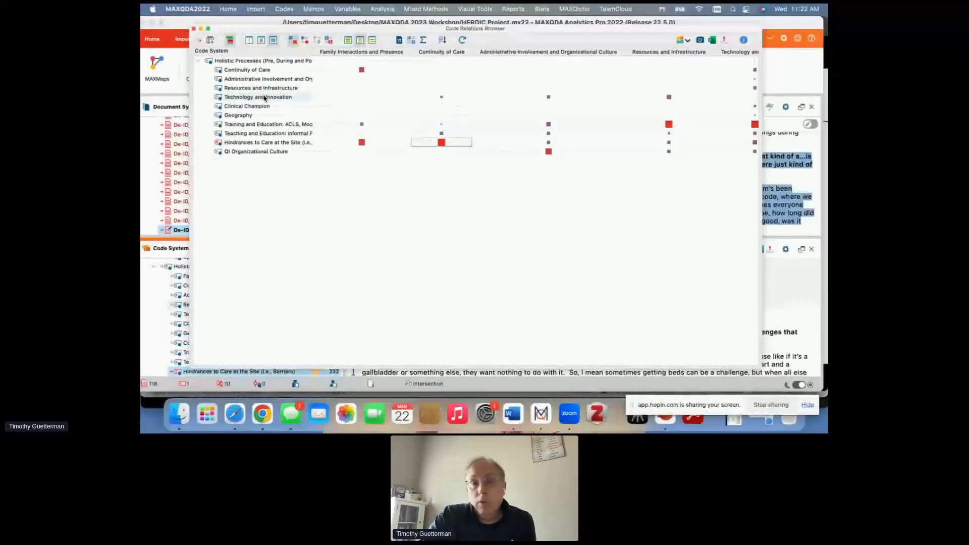
- Examine the Hindrances to Care and Continuity of Care intersection again, and close the Code Relations Browser
{"action": "left_click_drag", "start_coordinate": [402, 30], "coordinate": [418, 31]}
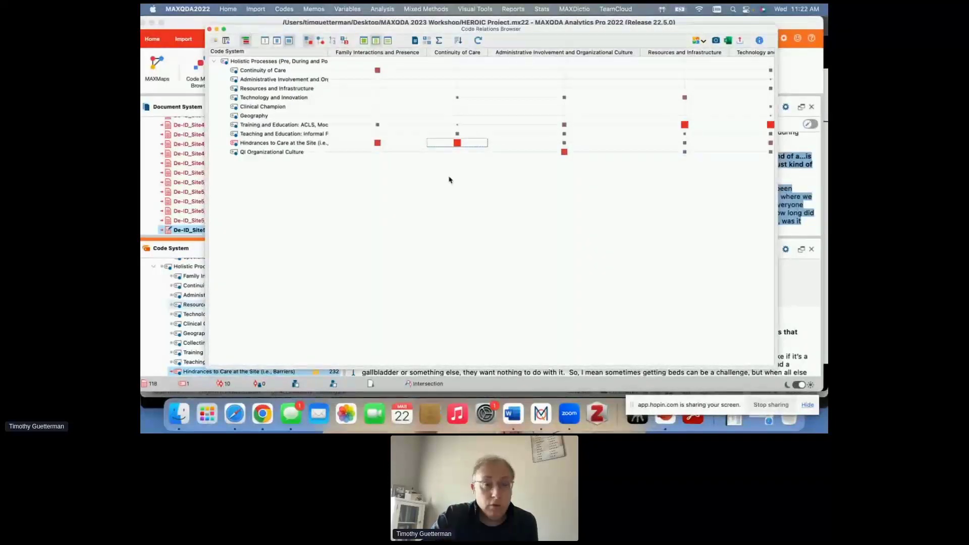
{"action": "mouse_move", "coordinate": [457, 143]}
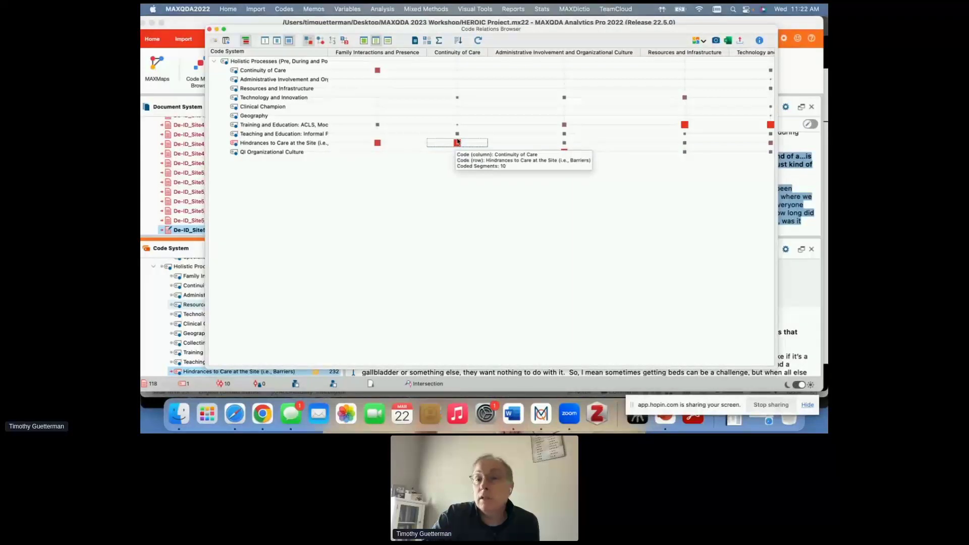
{"action": "left_click", "coordinate": [209, 29]}
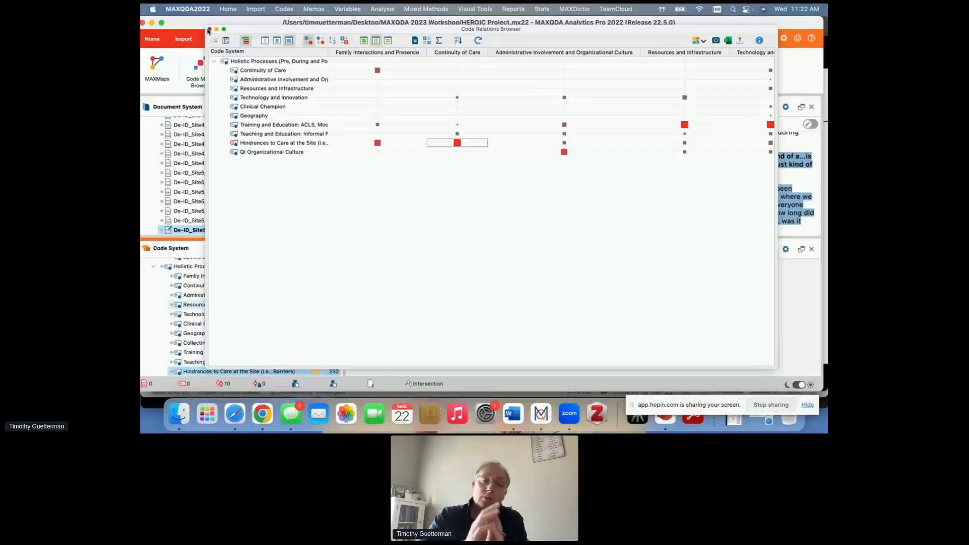
- Create a Code Matrix Browser with document sets as columns, and display its nodes as squares
{"action": "left_click", "coordinate": [200, 72]}
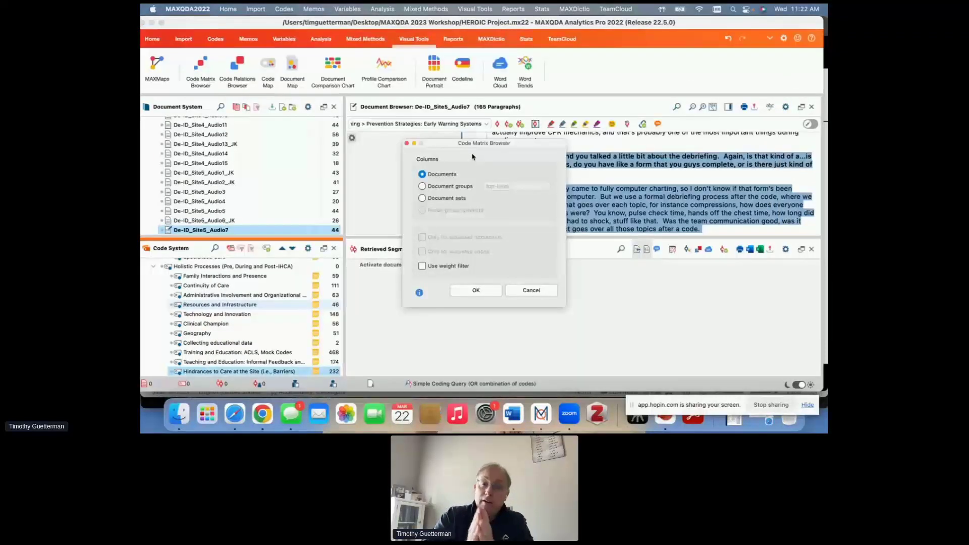
{"action": "left_click", "coordinate": [424, 199]}
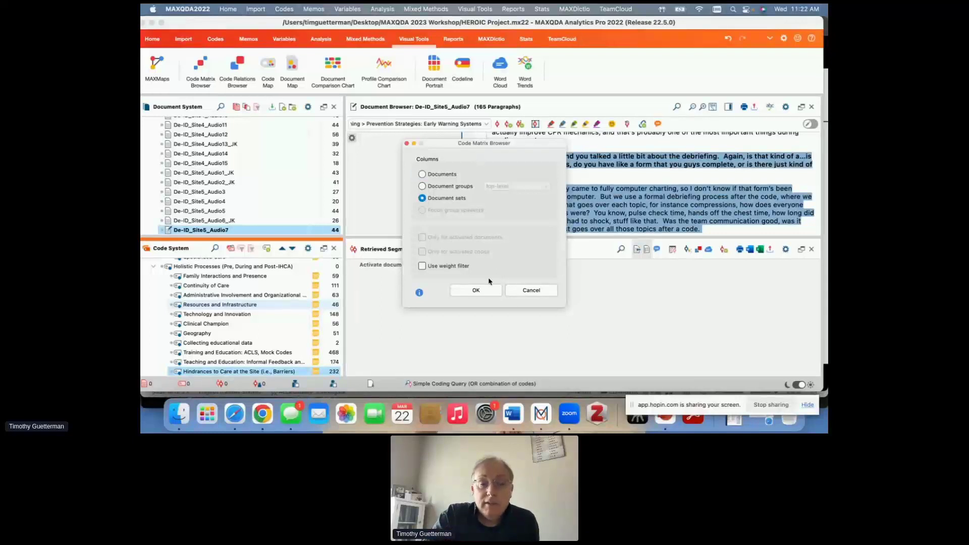
{"action": "left_click", "coordinate": [482, 291]}
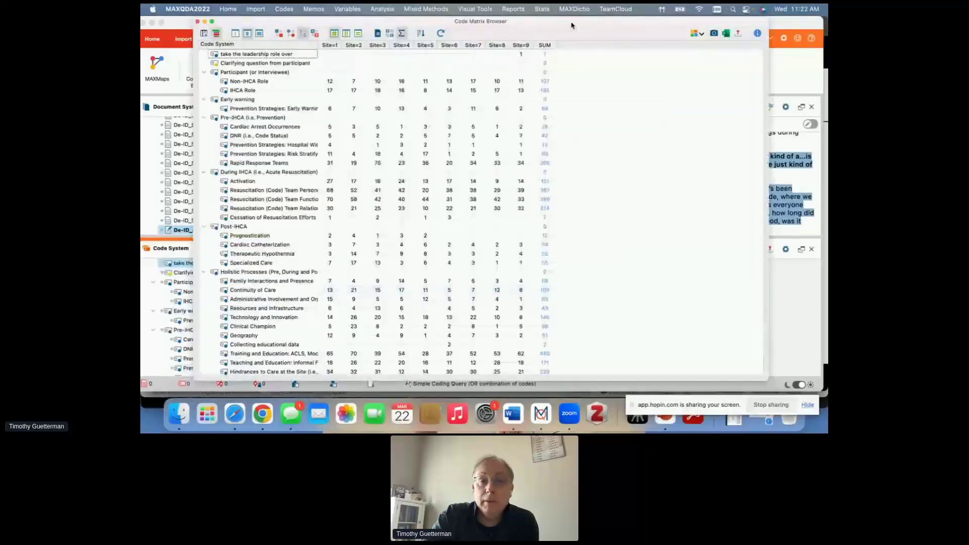
{"action": "left_click_drag", "start_coordinate": [571, 24], "coordinate": [630, 22]}
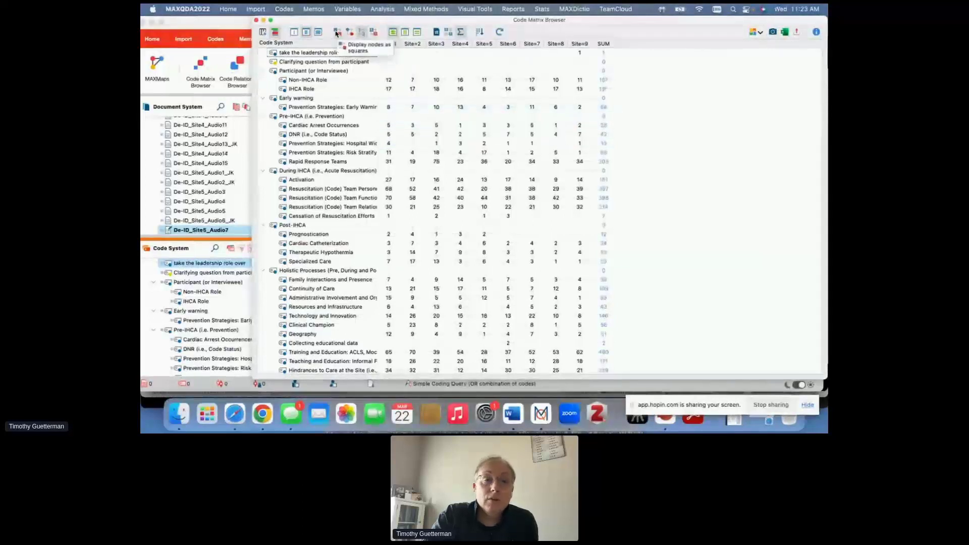
{"action": "left_click", "coordinate": [337, 34]}
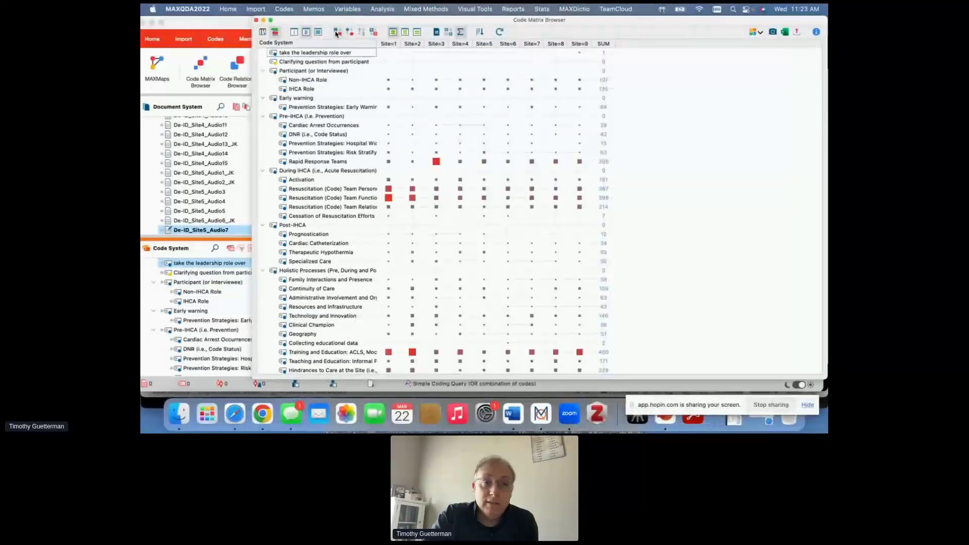
- Retrieve the Rapid Response Teams segments for Site=3, minimize the Code Matrix Browser to view them, and restore it
{"action": "double_click", "coordinate": [437, 162]}
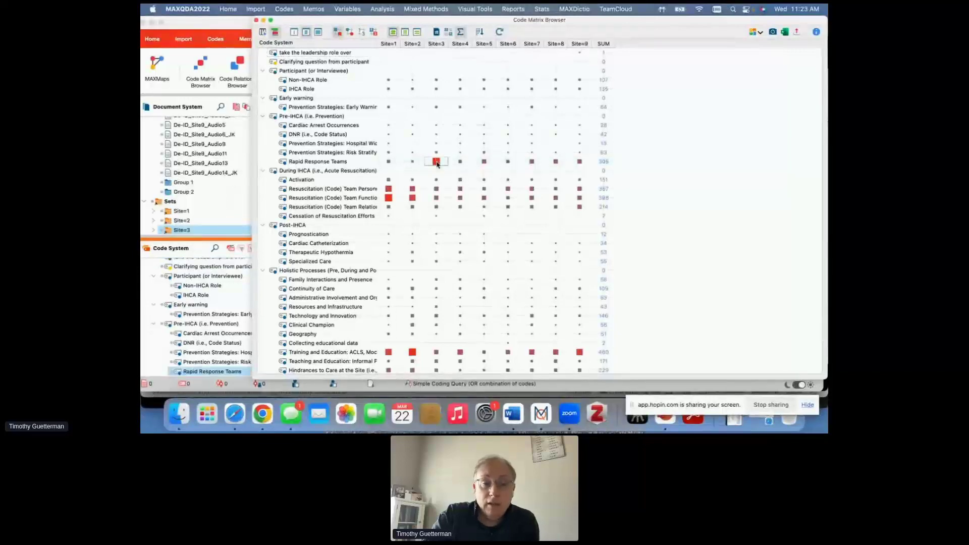
{"action": "left_click", "coordinate": [262, 20]}
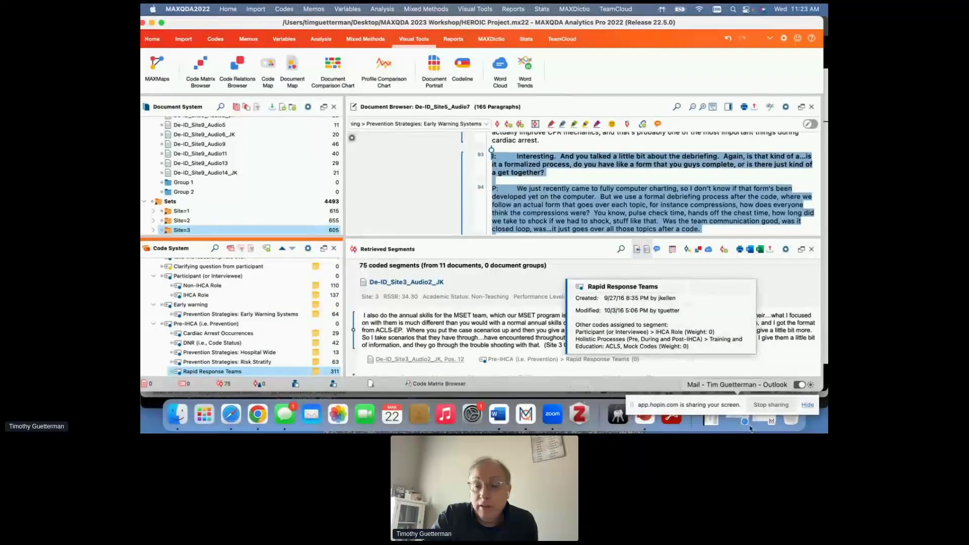
{"action": "left_click", "coordinate": [769, 422]}
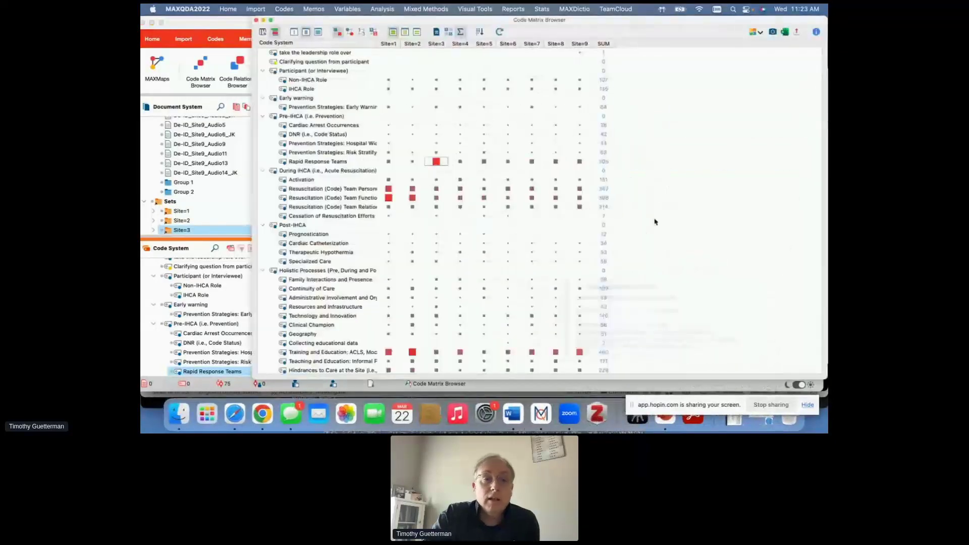
- View the Prevention Strategies: Risk Stratify quotes across the sites in the Interactive Quote Matrix, and close that matrix
{"action": "left_click", "coordinate": [263, 33]}
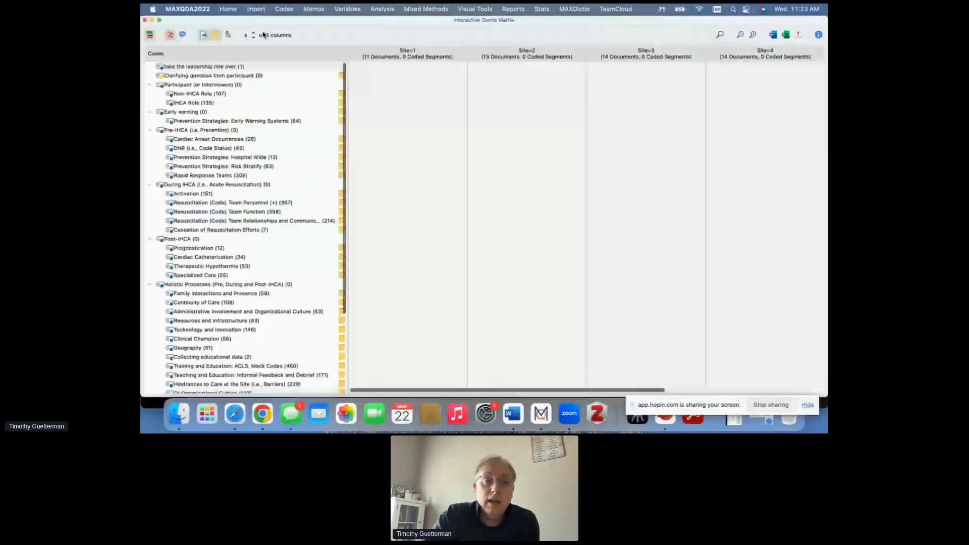
{"action": "left_click", "coordinate": [220, 167]}
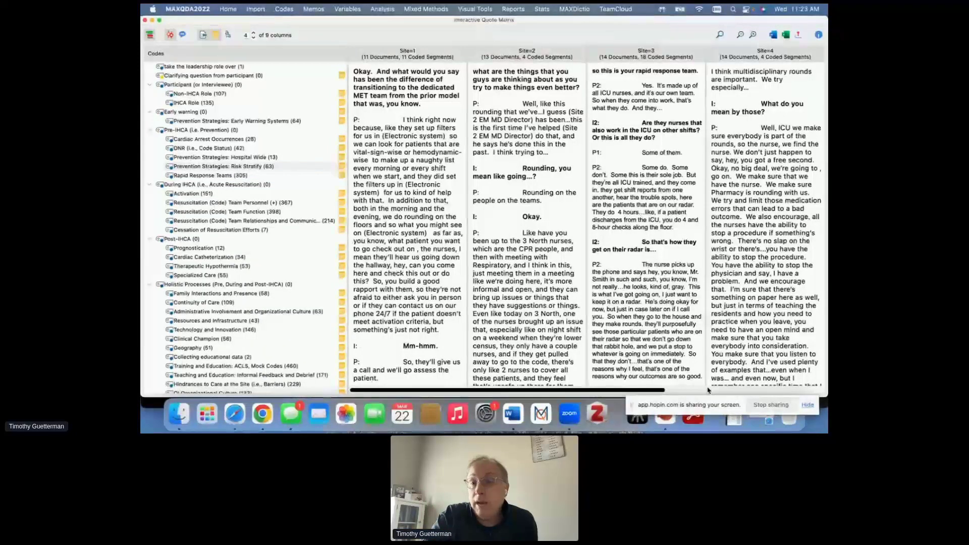
{"action": "left_click_drag", "start_coordinate": [662, 390], "coordinate": [771, 388]}
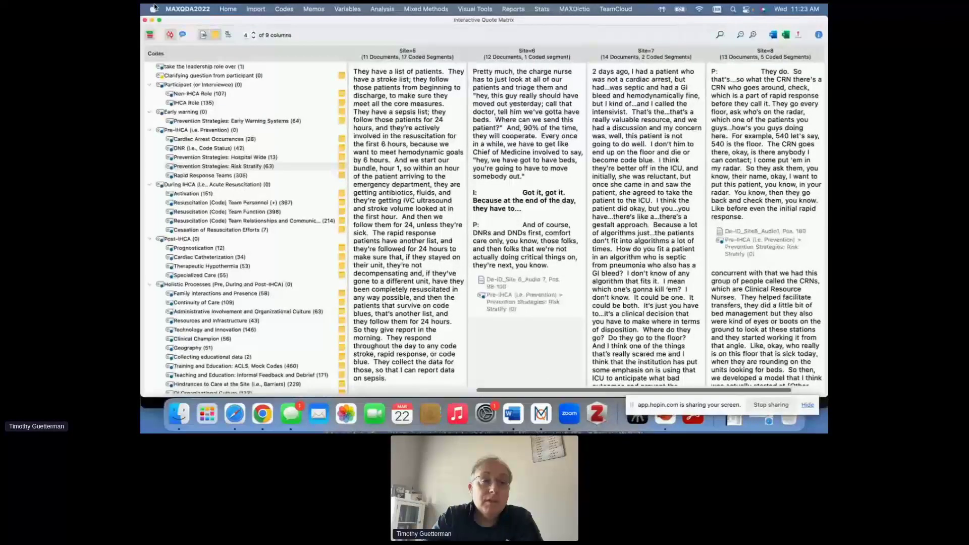
{"action": "left_click", "coordinate": [145, 21]}
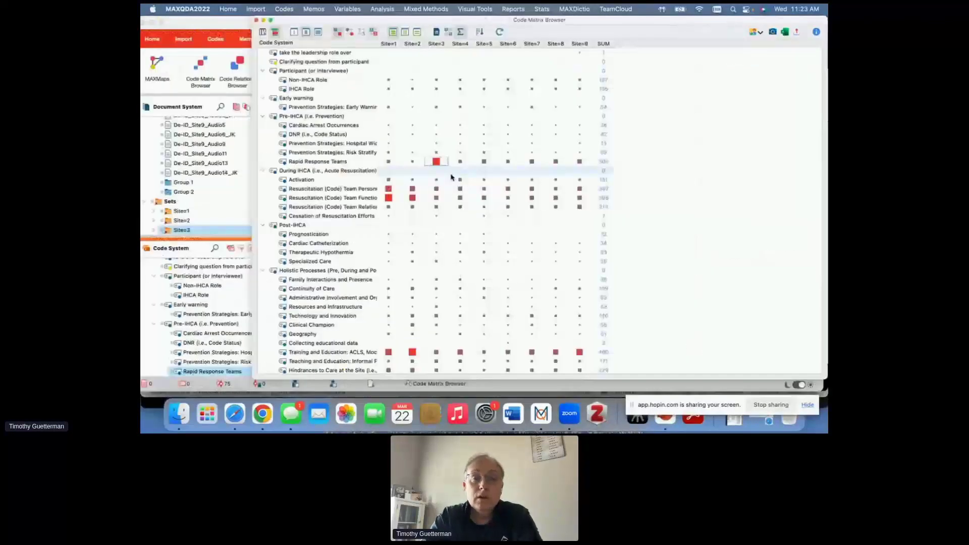
- Close the Code Matrix Browser and switch, by way of the Hopin session in Chrome, to the VisualTools FINAL presentation in PowerPoint
{"action": "mouse_move", "coordinate": [452, 177]}
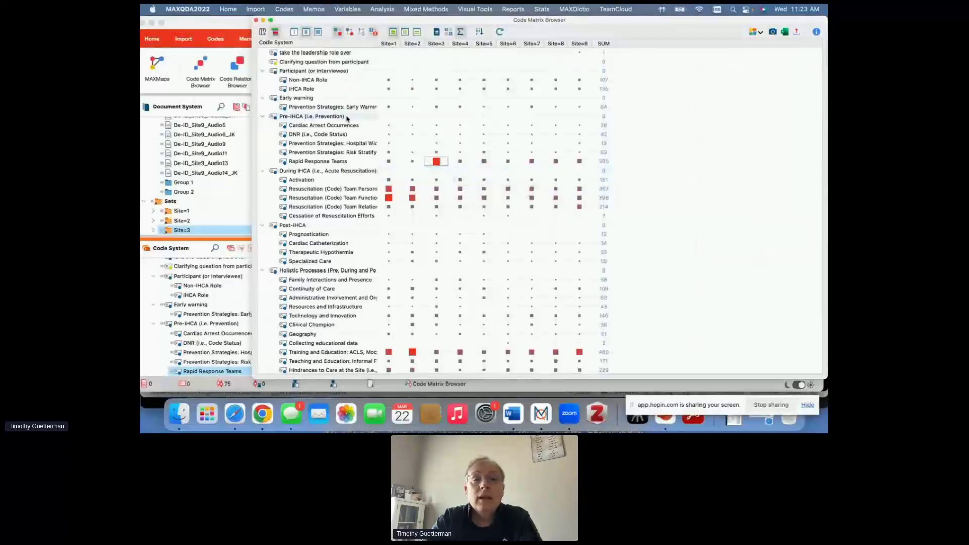
{"action": "left_click", "coordinate": [256, 21]}
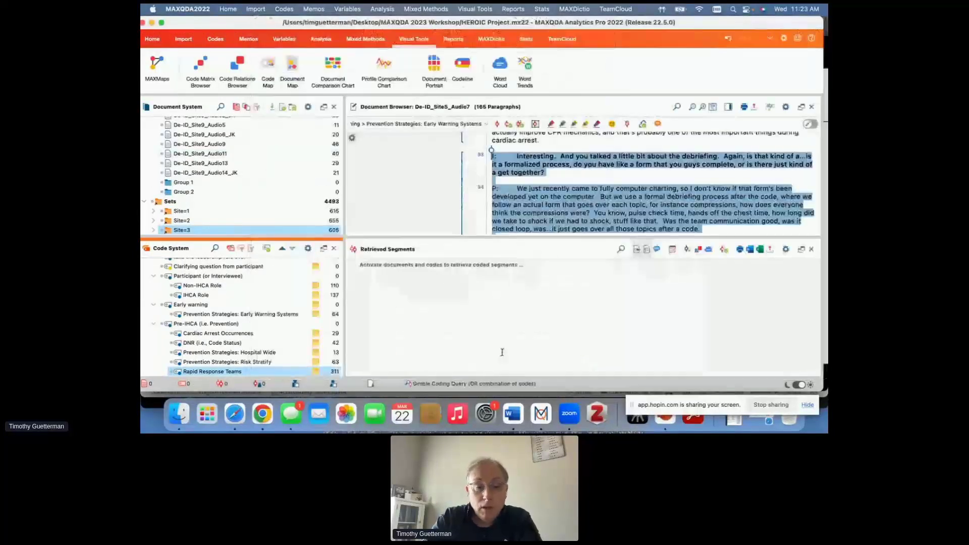
{"action": "left_click", "coordinate": [262, 413]}
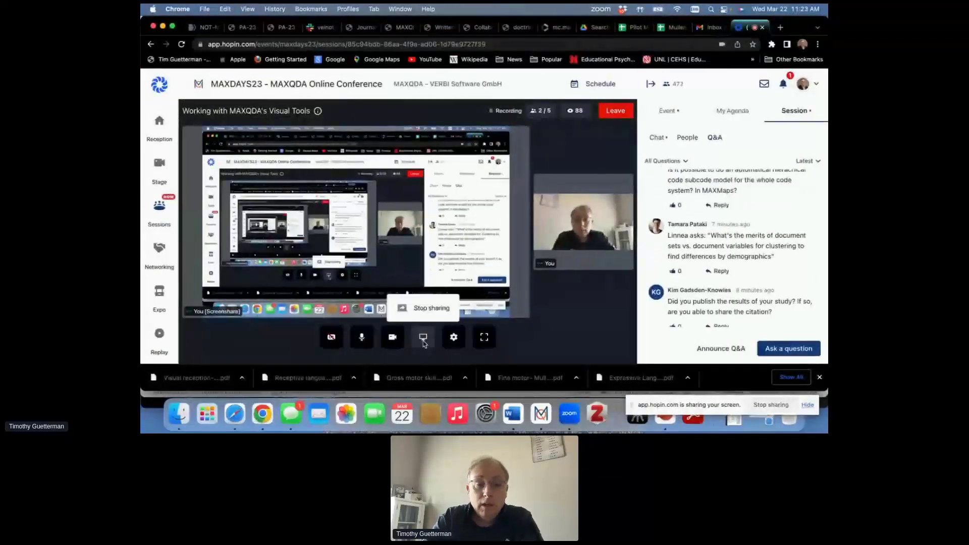
{"action": "left_click", "coordinate": [668, 423]}
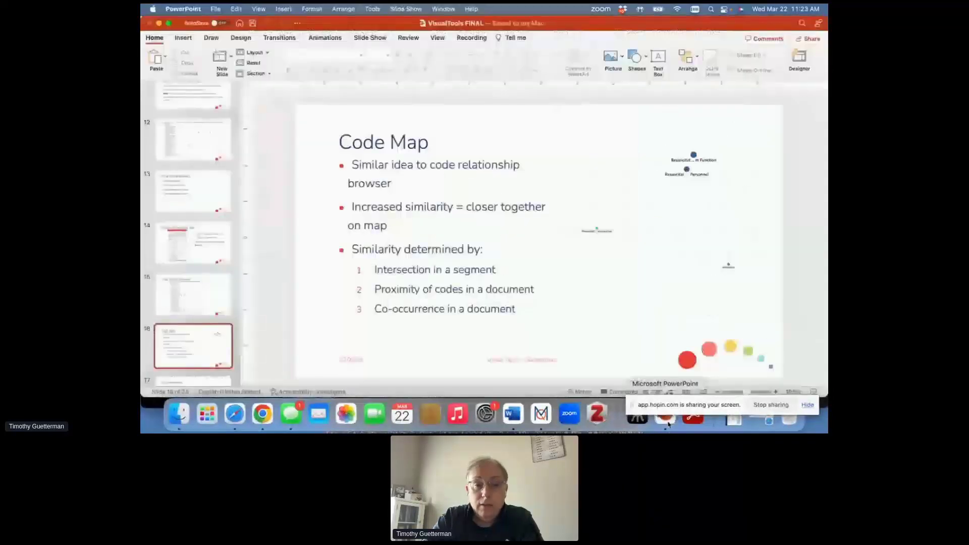
- Turn on the Mac's Focus mode and start the slide show from the Code Map slide
{"action": "left_click", "coordinate": [725, 9]}
{"action": "left_click", "coordinate": [762, 86]}
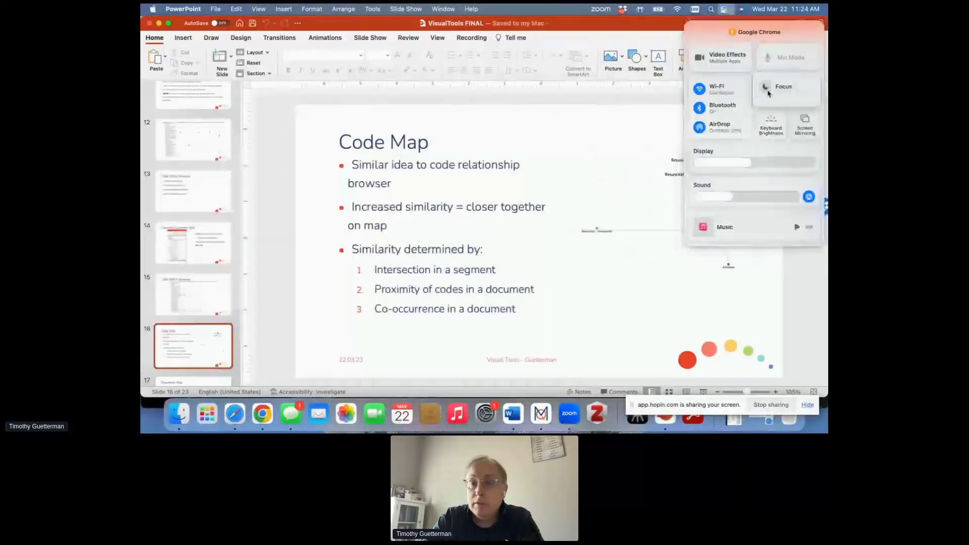
{"action": "left_click", "coordinate": [698, 51]}
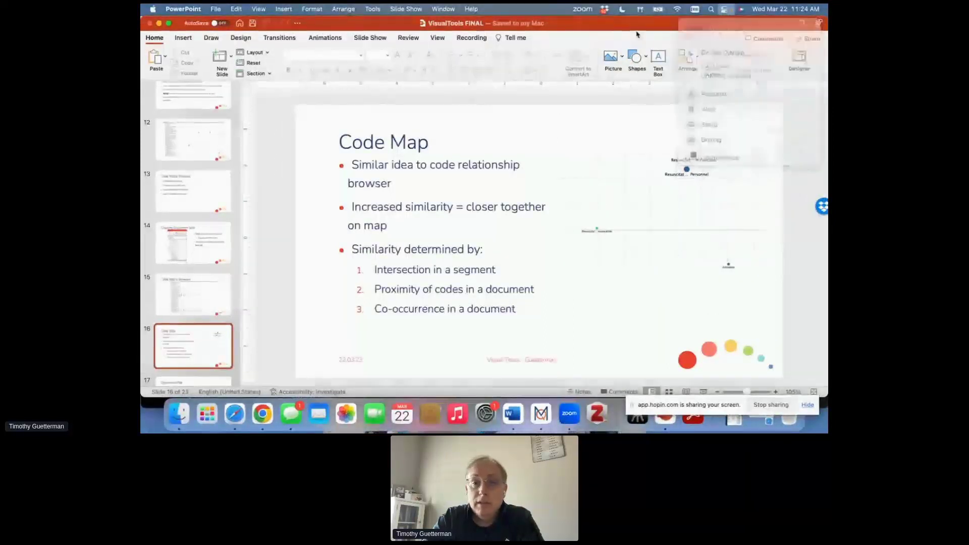
{"action": "left_click", "coordinate": [704, 393]}
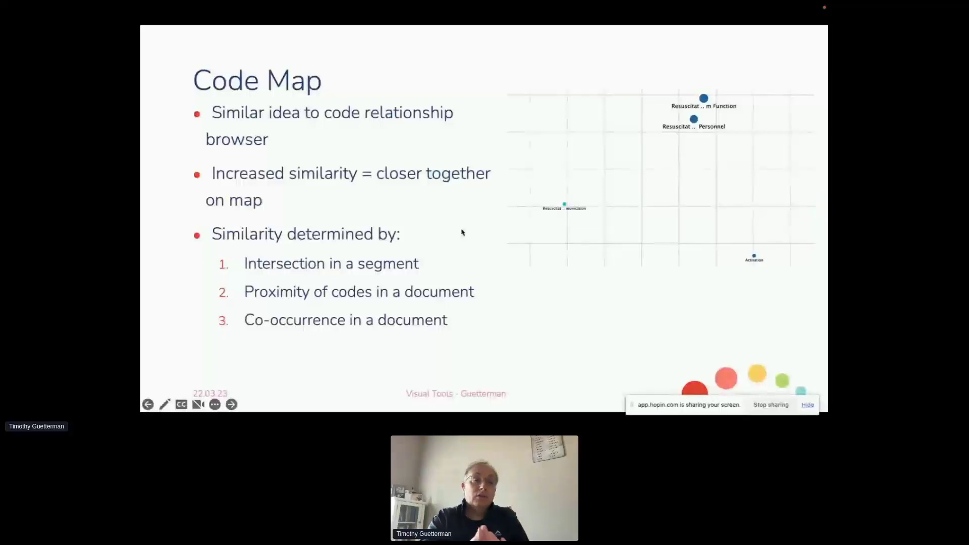
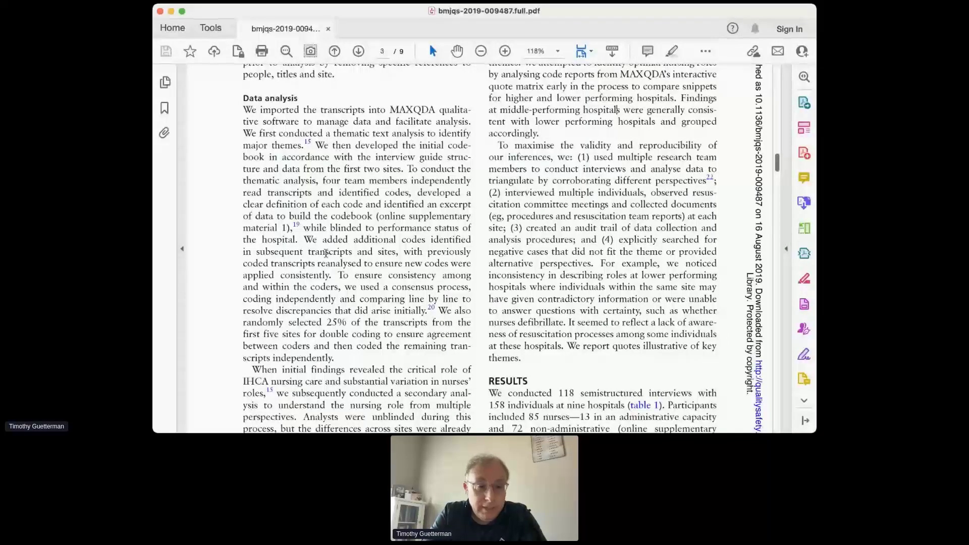
{"action": "scroll", "coordinate": [333, 323], "scroll_direction": "up", "scroll_amount": 1}
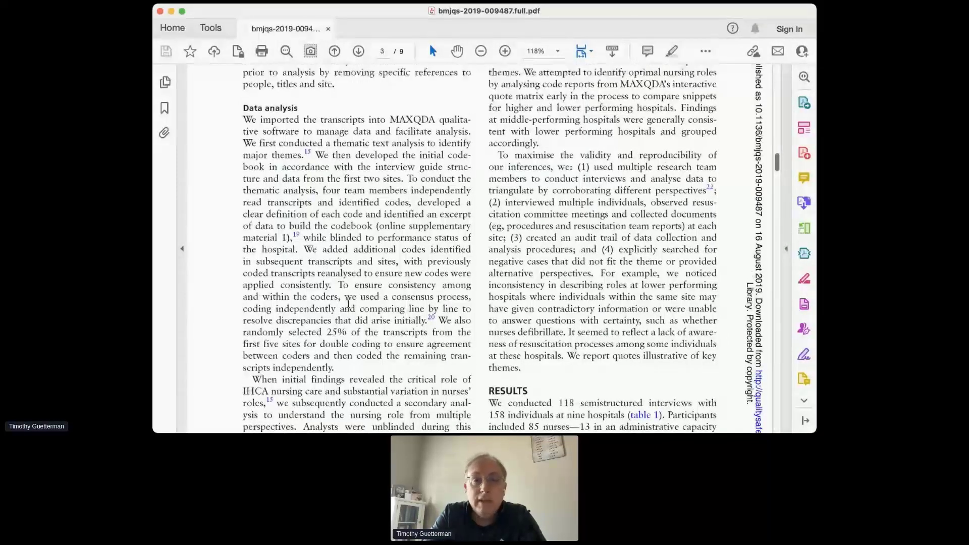
{"action": "scroll", "coordinate": [348, 305], "scroll_direction": "down", "scroll_amount": 3}
{"action": "scroll", "coordinate": [348, 305], "scroll_direction": "up", "scroll_amount": 4}
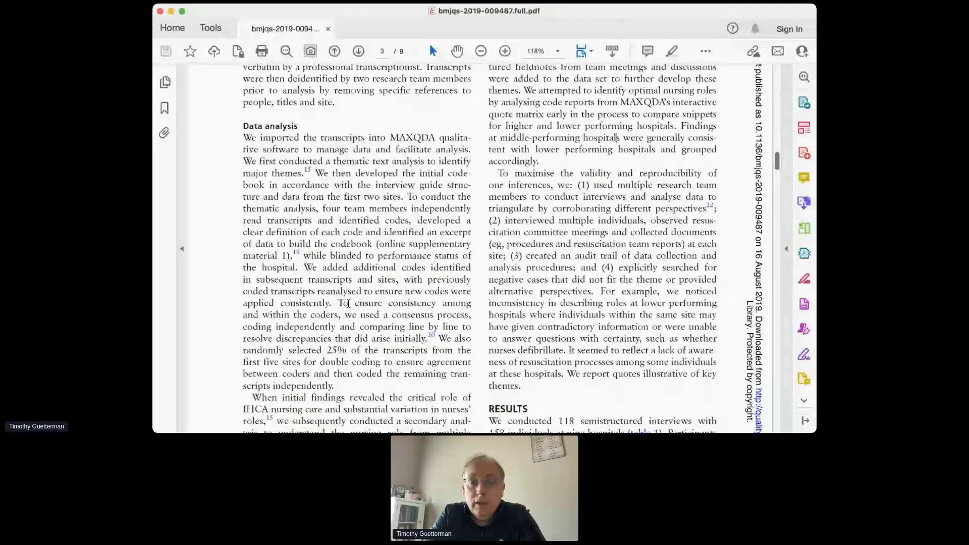
{"action": "scroll", "coordinate": [536, 126], "scroll_direction": "up", "scroll_amount": 2}
{"action": "scroll", "coordinate": [536, 127], "scroll_direction": "down", "scroll_amount": 3}
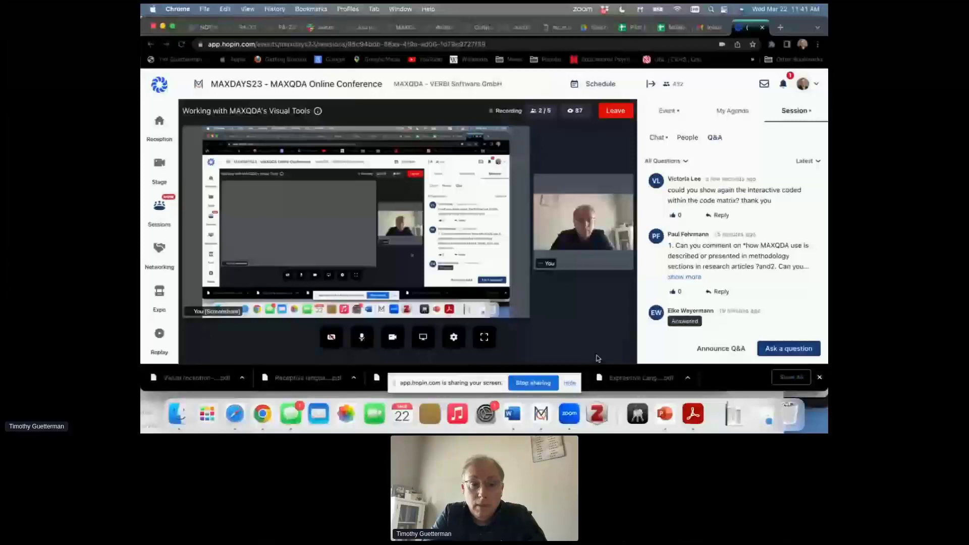
- Switch to MAXQDA, generate a Code Relations Browser of code intersections in a segment for 10 row and 12 column codes, and reposition its window
{"action": "left_click", "coordinate": [541, 414]}
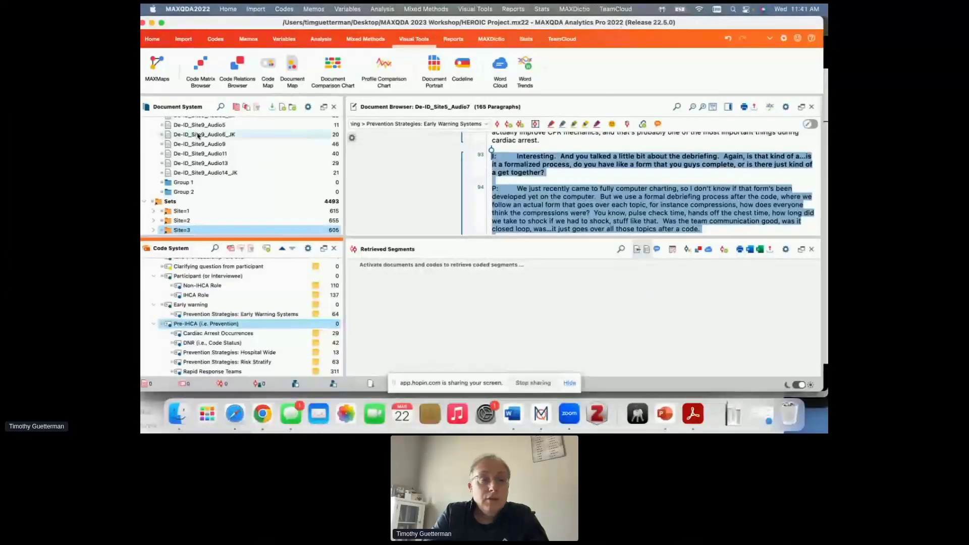
{"action": "left_click", "coordinate": [238, 80]}
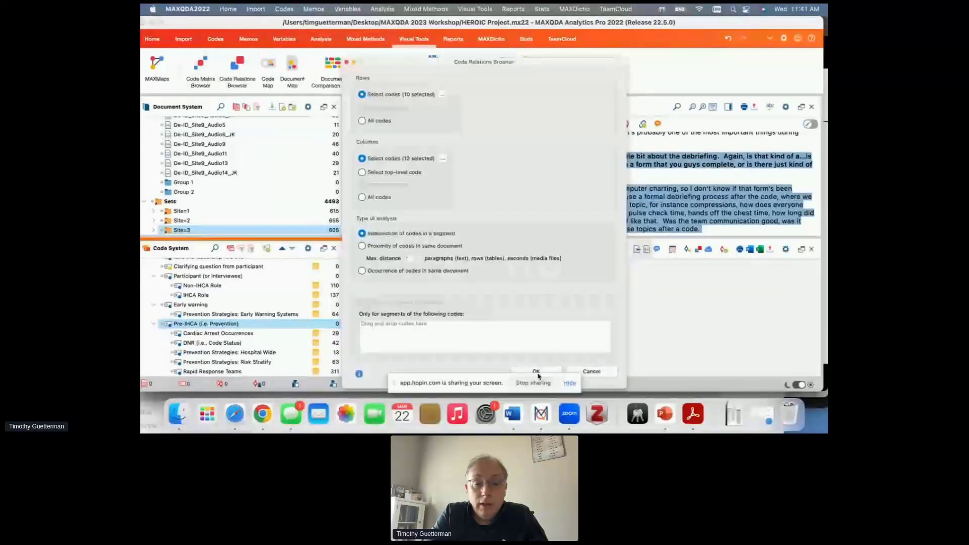
{"action": "left_click", "coordinate": [536, 372]}
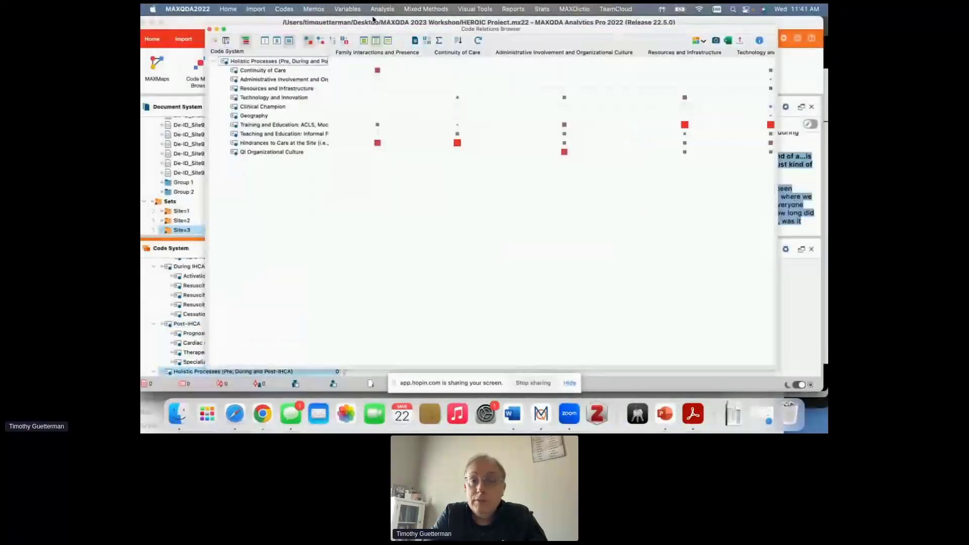
{"action": "left_click_drag", "start_coordinate": [373, 29], "coordinate": [389, 34]}
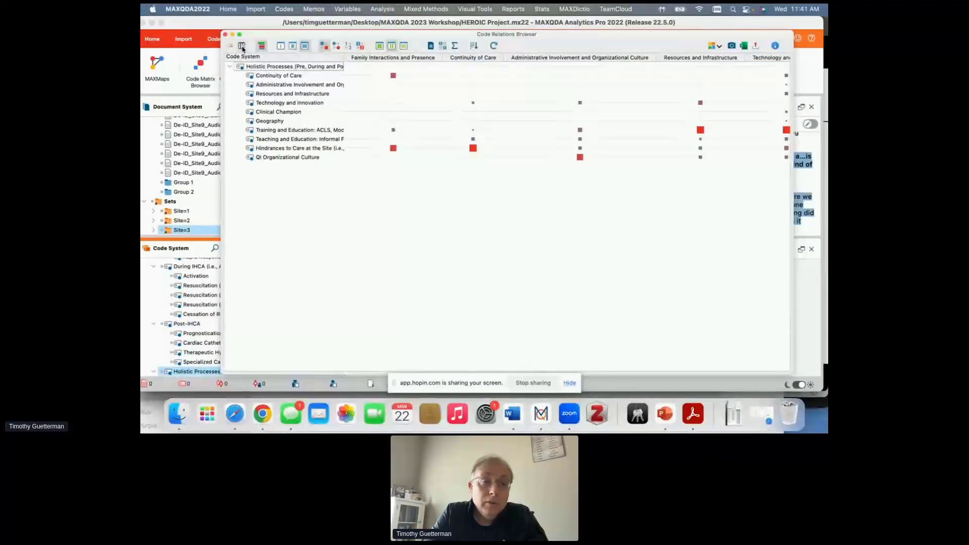
{"action": "left_click_drag", "start_coordinate": [251, 34], "coordinate": [273, 34]}
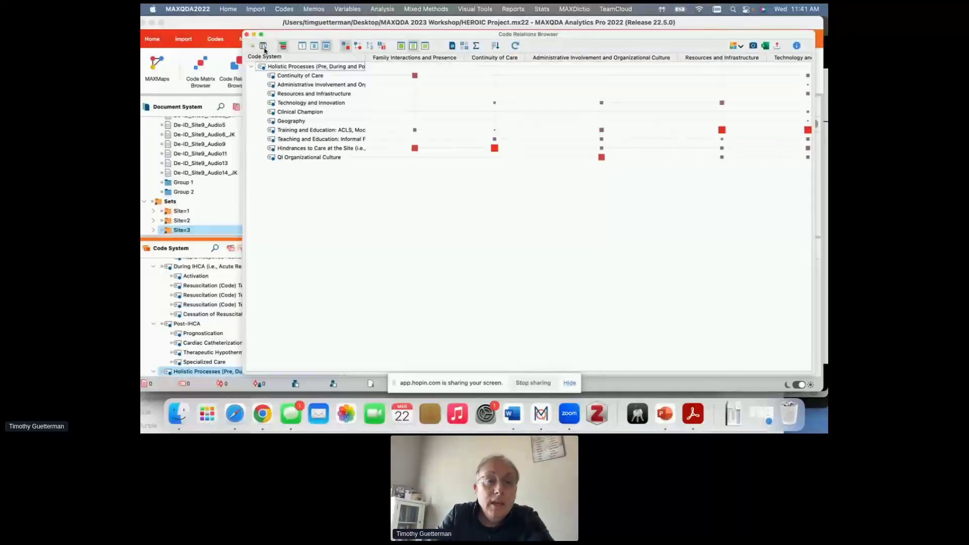
- Open the Interactive Quote Matrix for the code relations and display the Technology and Innovation quotes
{"action": "left_click", "coordinate": [263, 47]}
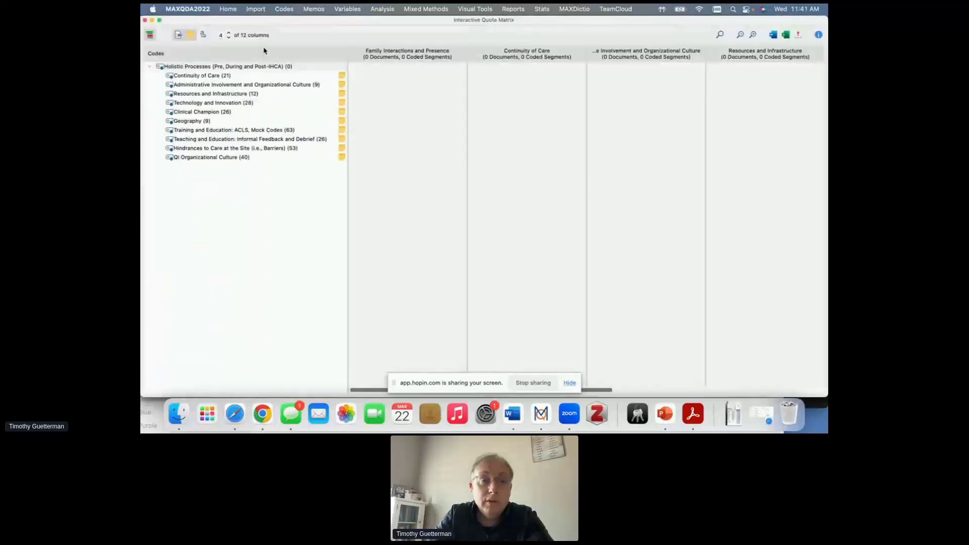
{"action": "left_click_drag", "start_coordinate": [316, 21], "coordinate": [316, 20]}
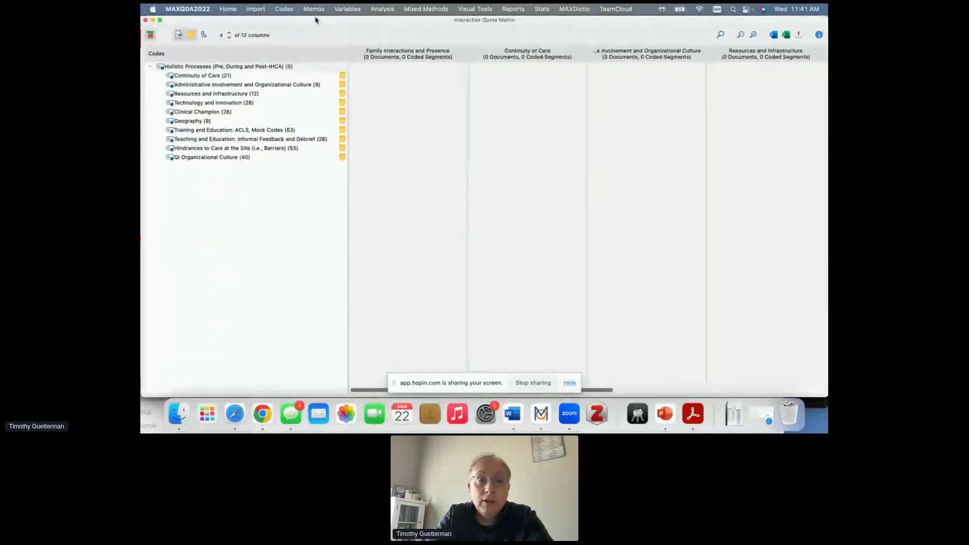
{"action": "left_click", "coordinate": [230, 103]}
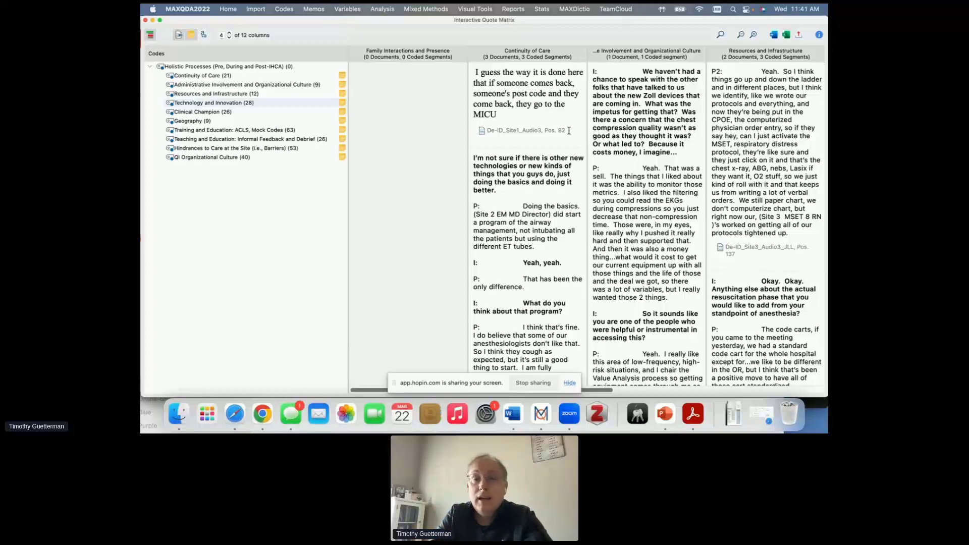
- View the De-ID_Site1_Audio3, Pos. 82 quote in its source document, and close the Interactive Quote Matrix
{"action": "left_click", "coordinate": [515, 132]}
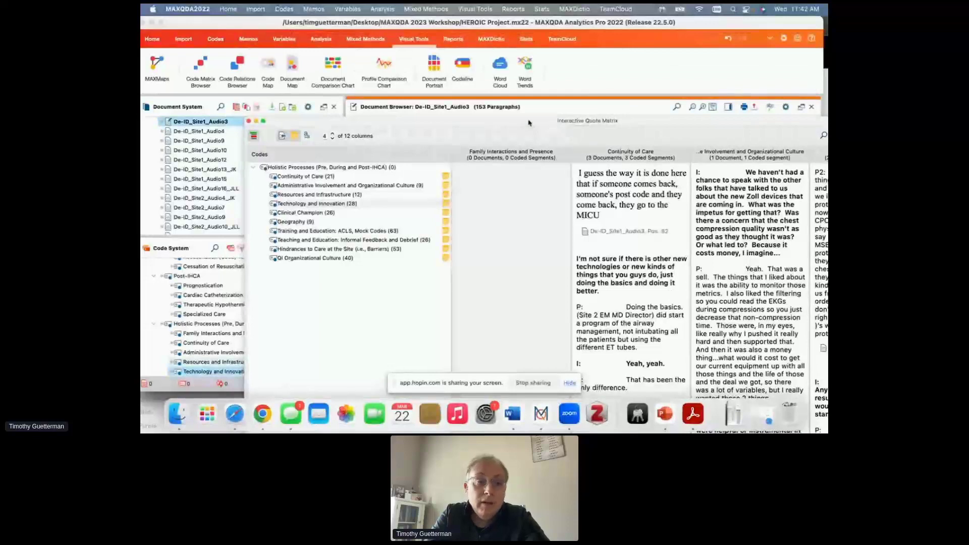
{"action": "left_click_drag", "start_coordinate": [529, 123], "coordinate": [538, 310]}
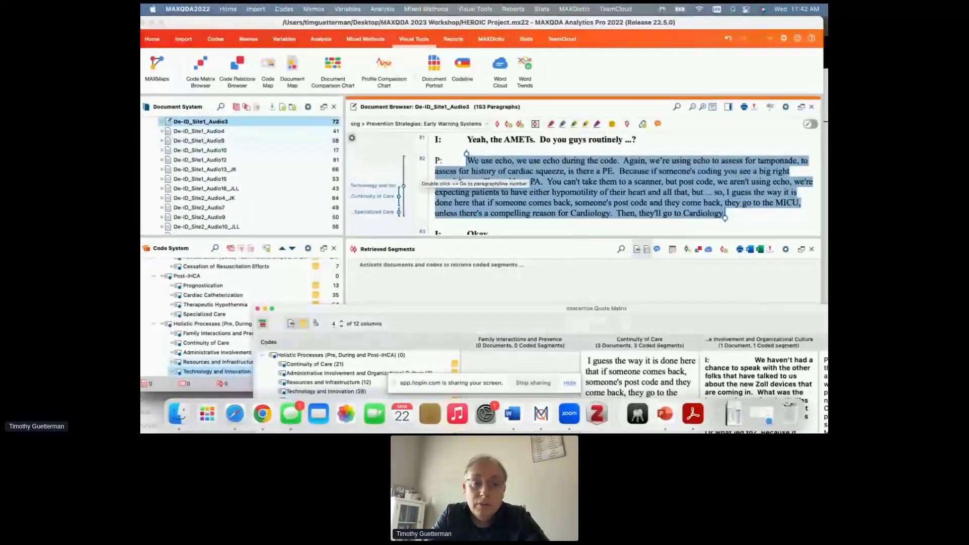
{"action": "left_click_drag", "start_coordinate": [524, 309], "coordinate": [425, 22]}
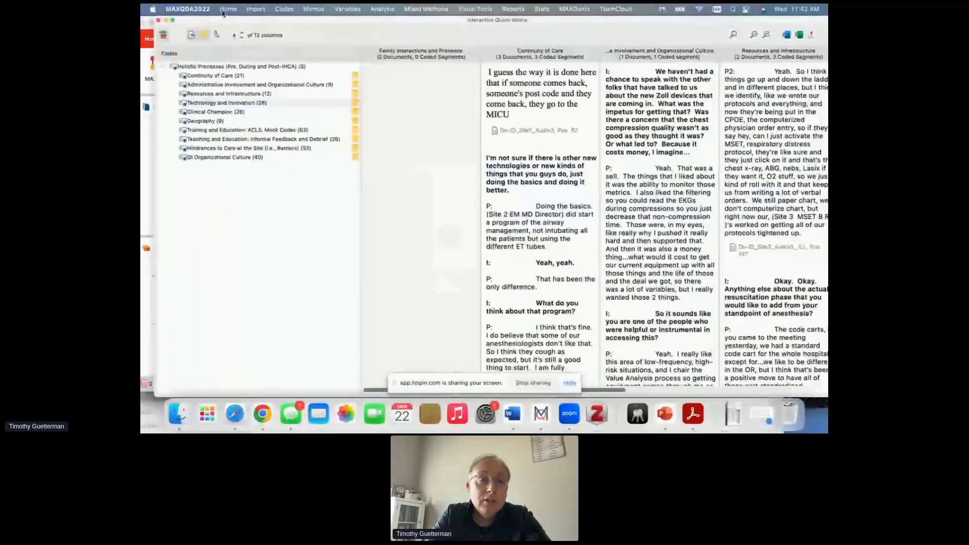
{"action": "left_click", "coordinate": [159, 20]}
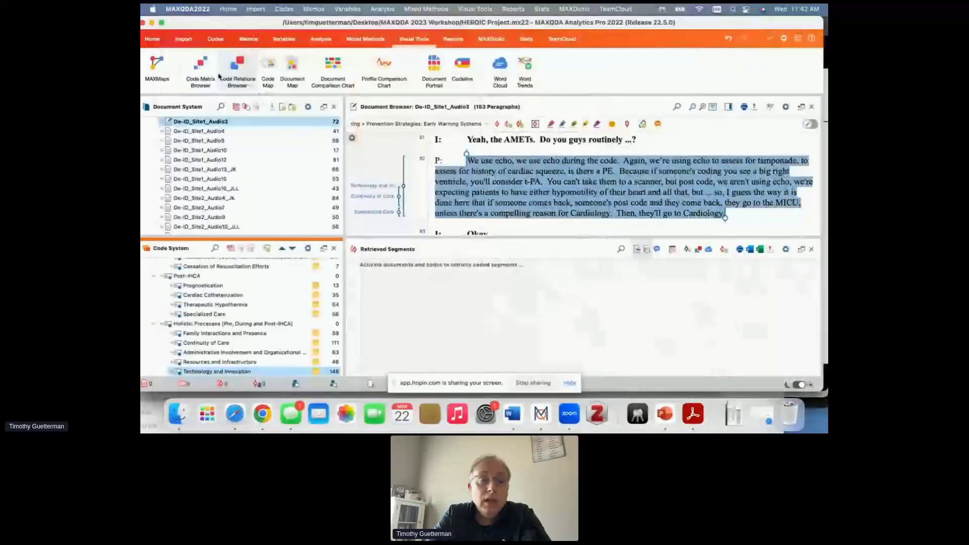
- Generate a Code Matrix Browser with document sets as columns and open its Interactive Quote Matrix
{"action": "left_click", "coordinate": [217, 74]}
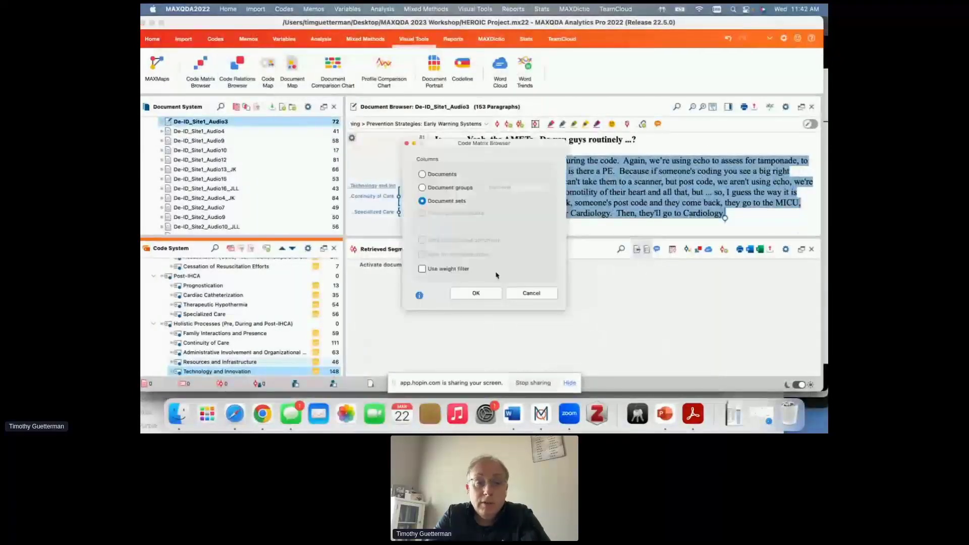
{"action": "left_click", "coordinate": [490, 294]}
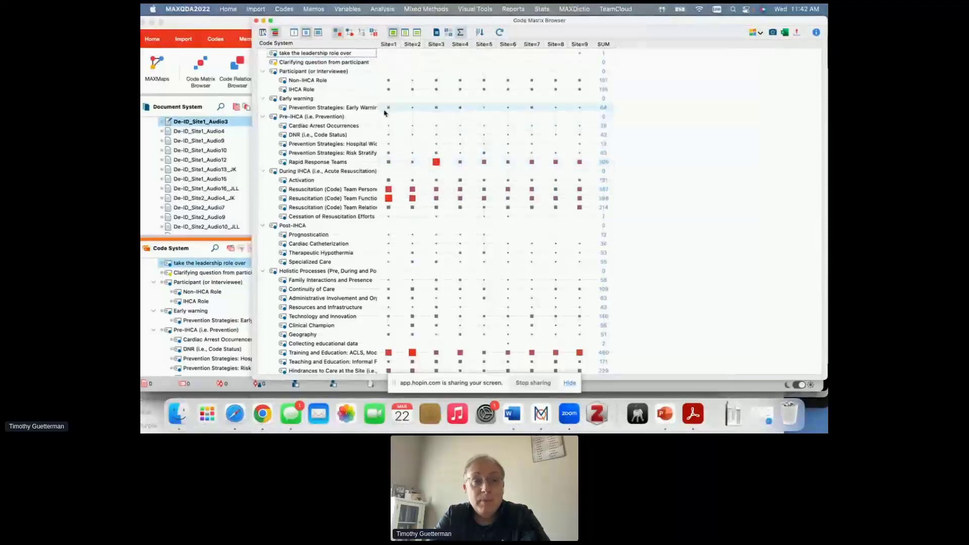
{"action": "left_click", "coordinate": [263, 33]}
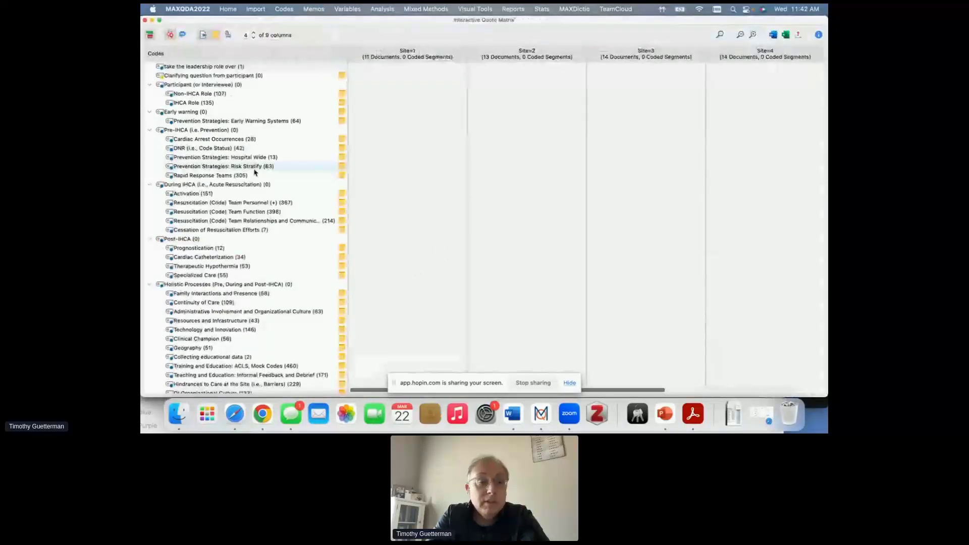
- Compare the Prognostication quotes across the sites in the Interactive Quote Matrix, and close the matrix
{"action": "left_click", "coordinate": [190, 248]}
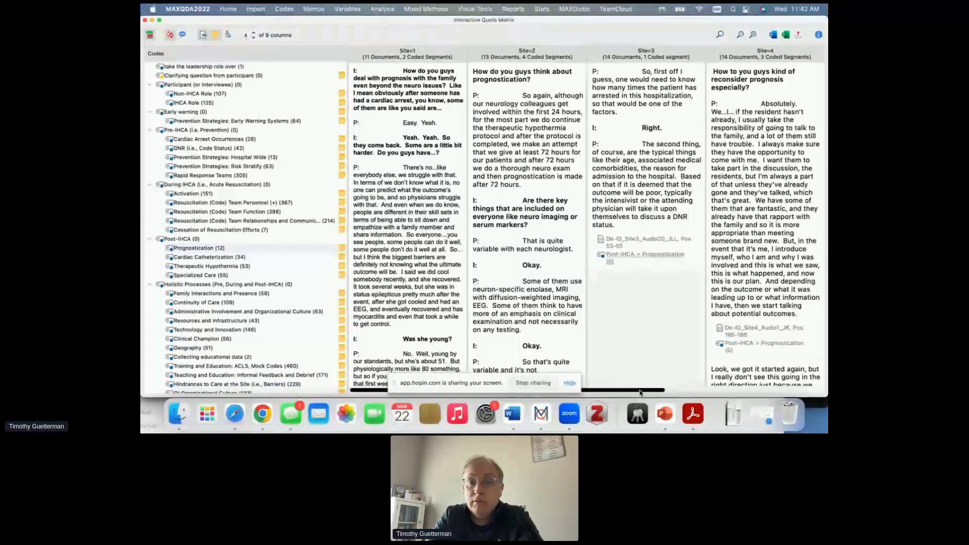
{"action": "left_click_drag", "start_coordinate": [640, 390], "coordinate": [712, 389]}
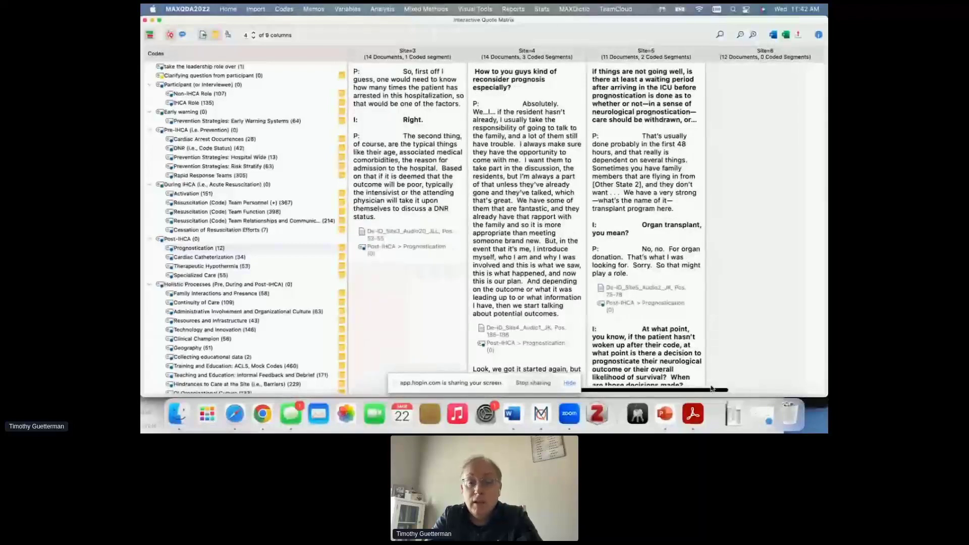
{"action": "left_click_drag", "start_coordinate": [712, 389], "coordinate": [624, 256]}
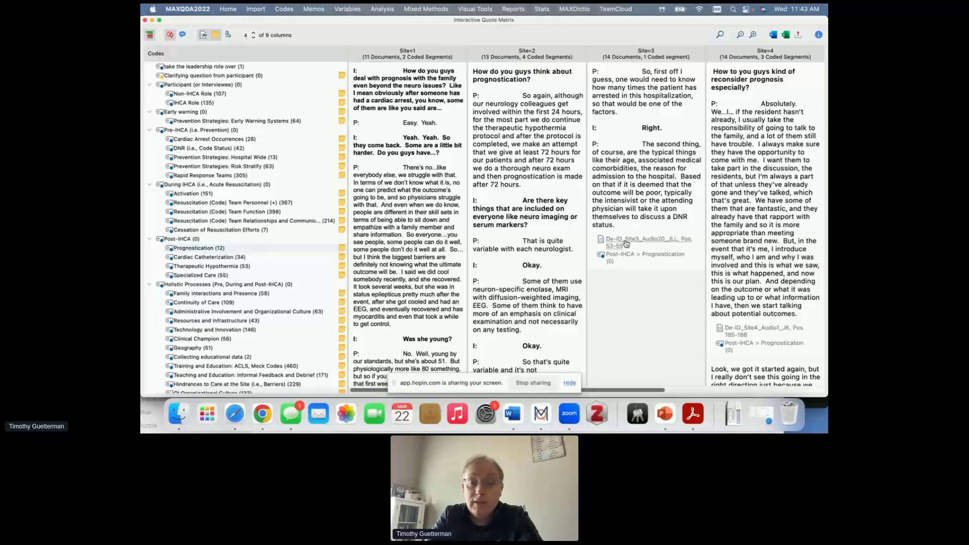
{"action": "scroll", "coordinate": [497, 260], "scroll_direction": "down", "scroll_amount": 5}
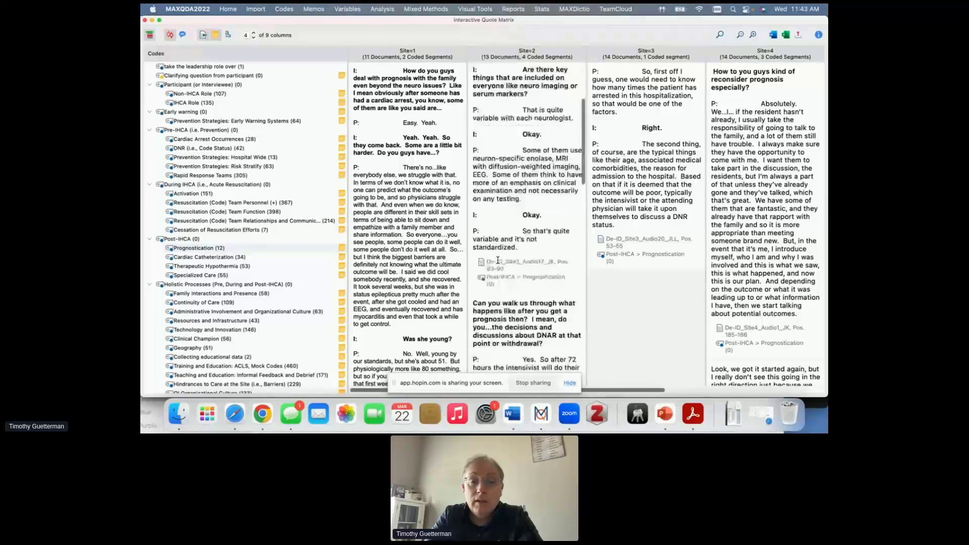
{"action": "scroll", "coordinate": [498, 260], "scroll_direction": "down", "scroll_amount": 5}
{"action": "scroll", "coordinate": [497, 260], "scroll_direction": "down", "scroll_amount": 1}
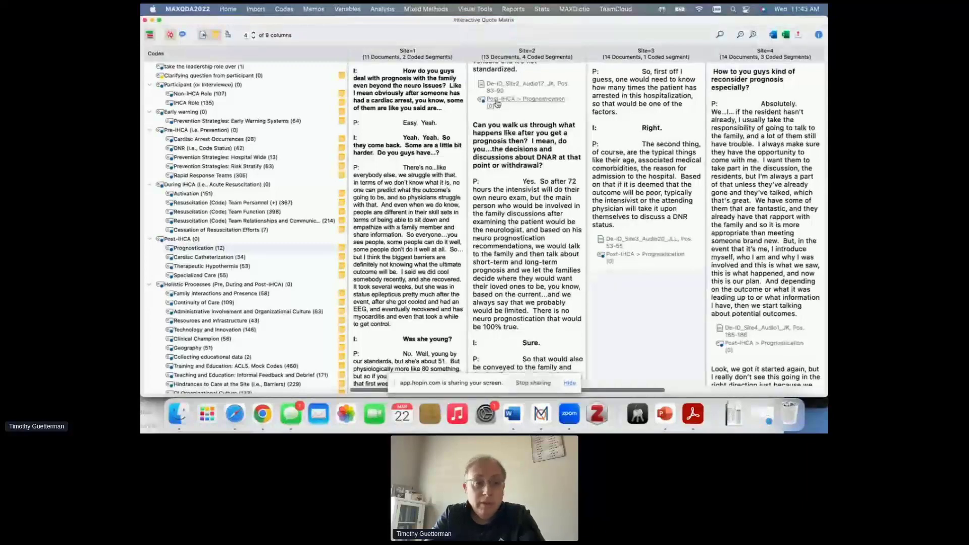
{"action": "left_click", "coordinate": [146, 21]}
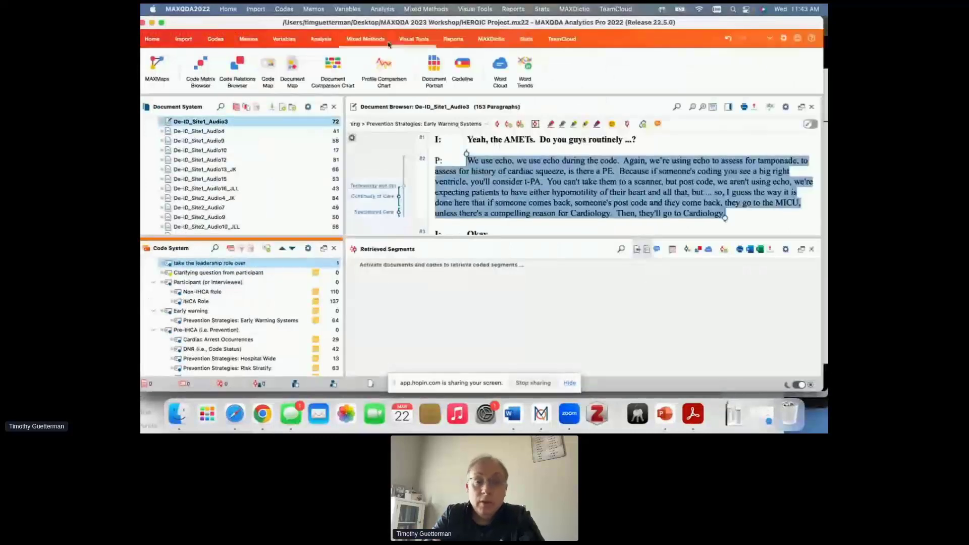
- Generate the mixed methods Interactive Quote Matrix with the conditions Performance = 1, 2 and 3 as columns
{"action": "left_click", "coordinate": [372, 41]}
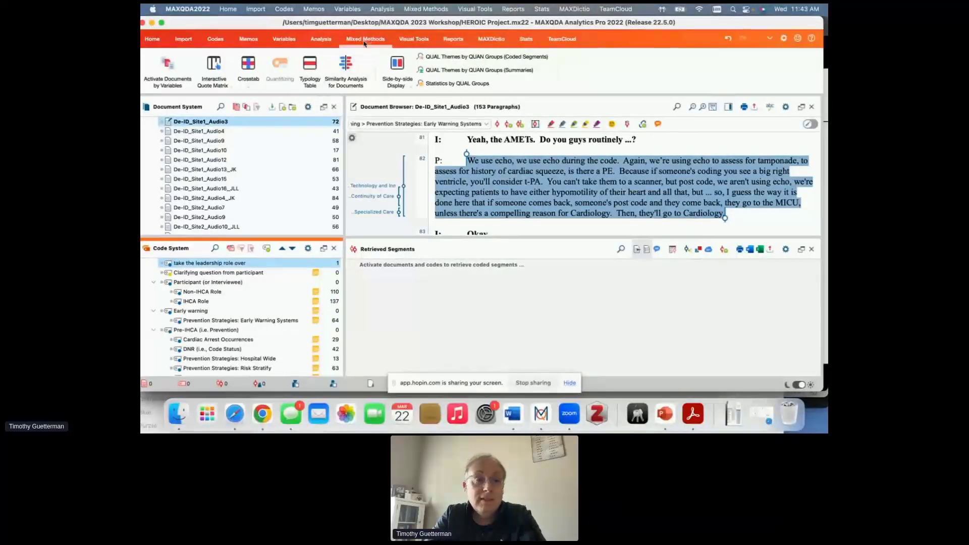
{"action": "left_click", "coordinate": [216, 72]}
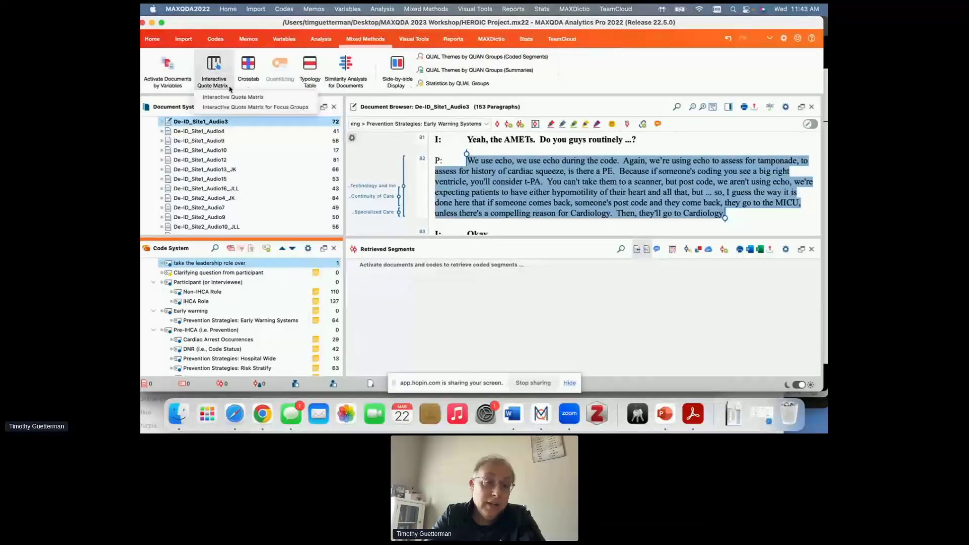
{"action": "left_click", "coordinate": [230, 97]}
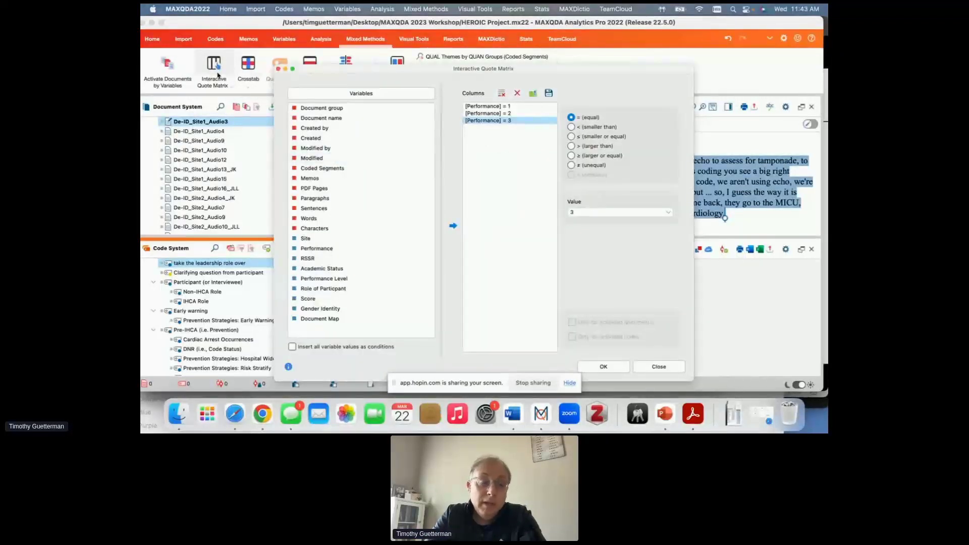
{"action": "left_click_drag", "start_coordinate": [441, 70], "coordinate": [468, 51]}
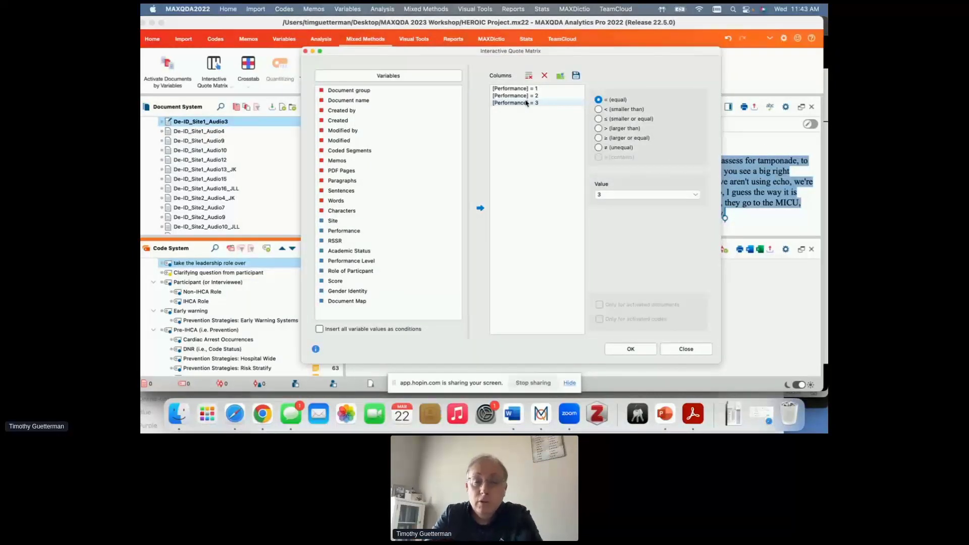
{"action": "left_click", "coordinate": [526, 103]}
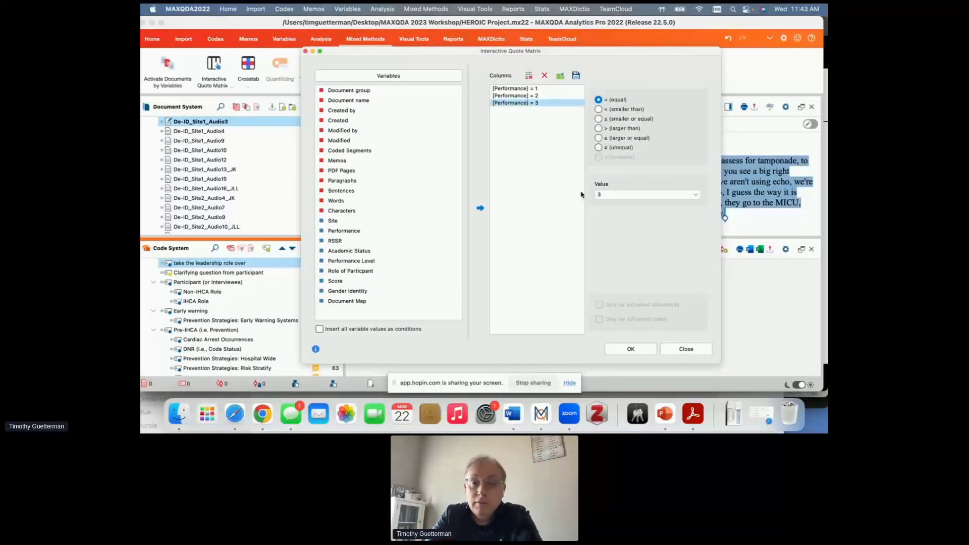
{"action": "left_click", "coordinate": [631, 349]}
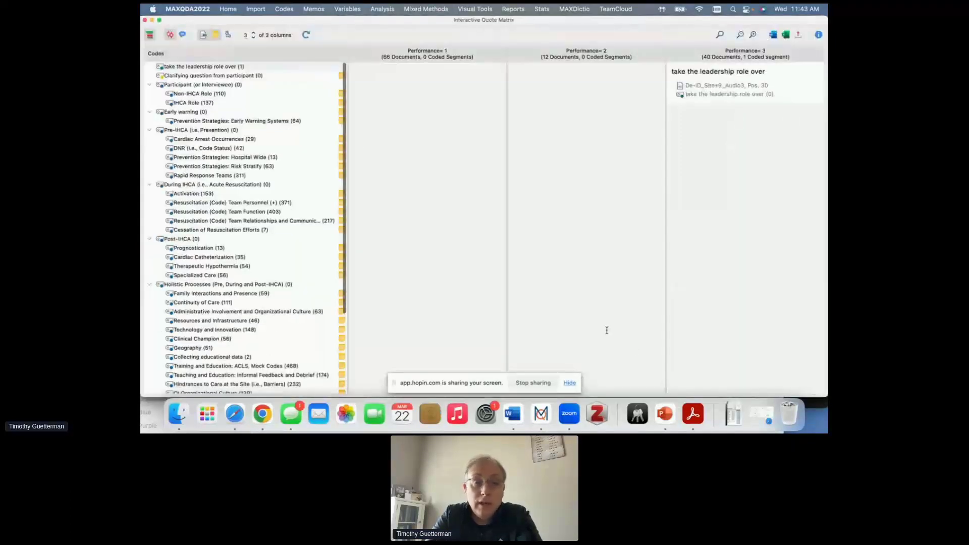
- View the Resuscitation (Code) Team Personnel quotes by performance group, close the matrix, and switch to Google Chrome
{"action": "left_click", "coordinate": [211, 203]}
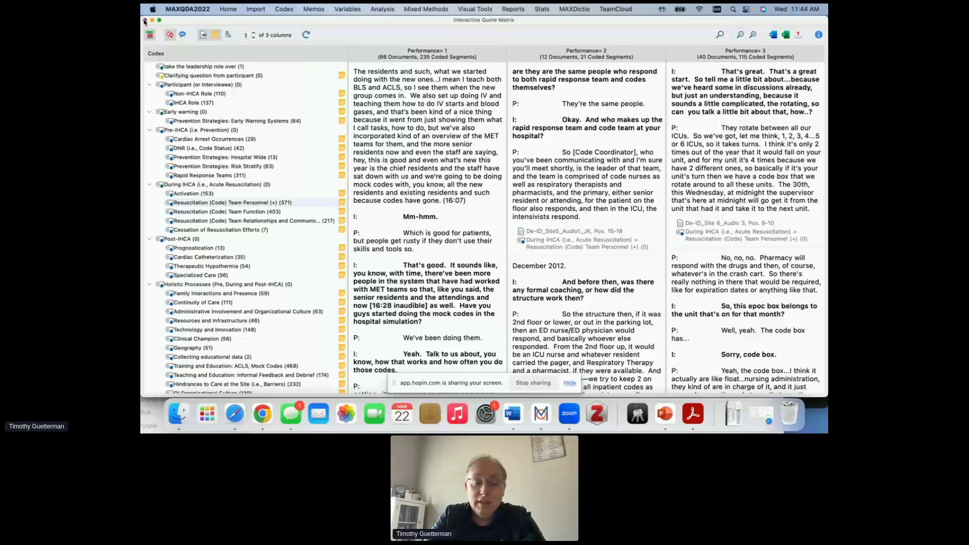
{"action": "left_click", "coordinate": [144, 21]}
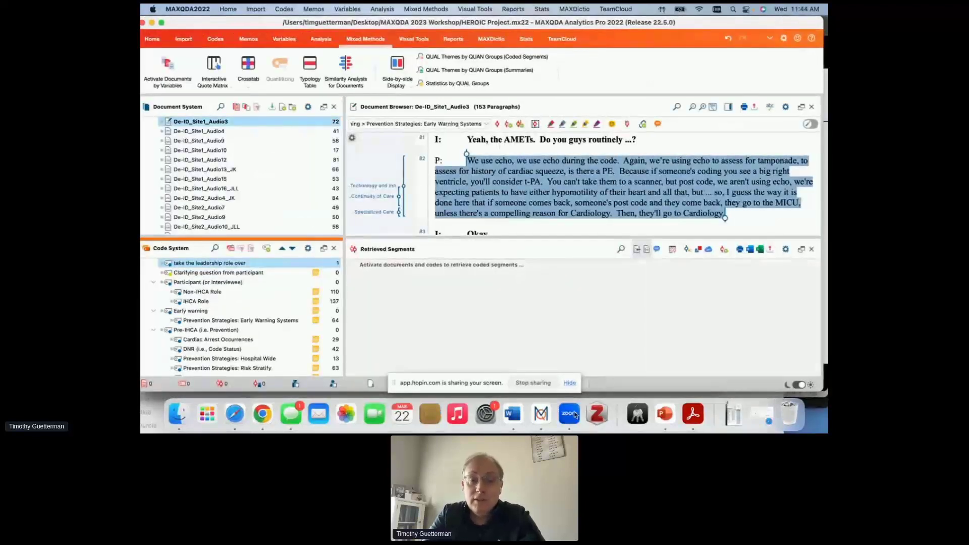
{"action": "left_click", "coordinate": [262, 414]}
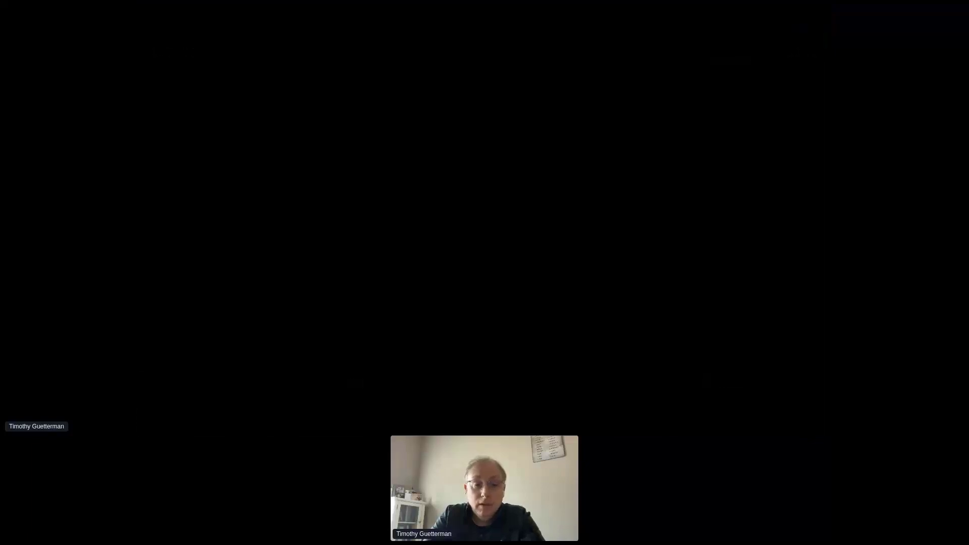